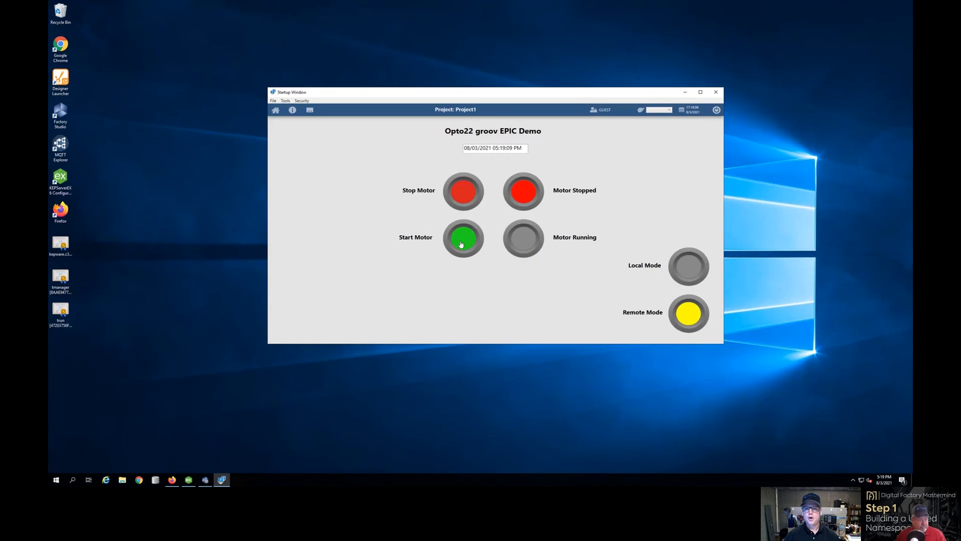
Start the motor from the Opto22 groov EPIC Demo display
click(463, 239)
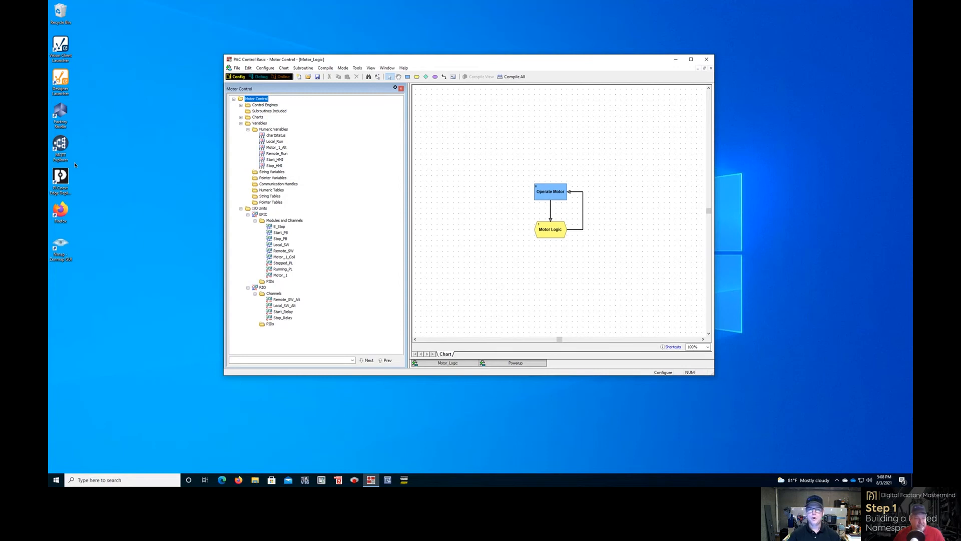
Open the OptoScript code of the Motor Logic block in the Motor_Logic chart and reposition the code window for reading
click(426, 77)
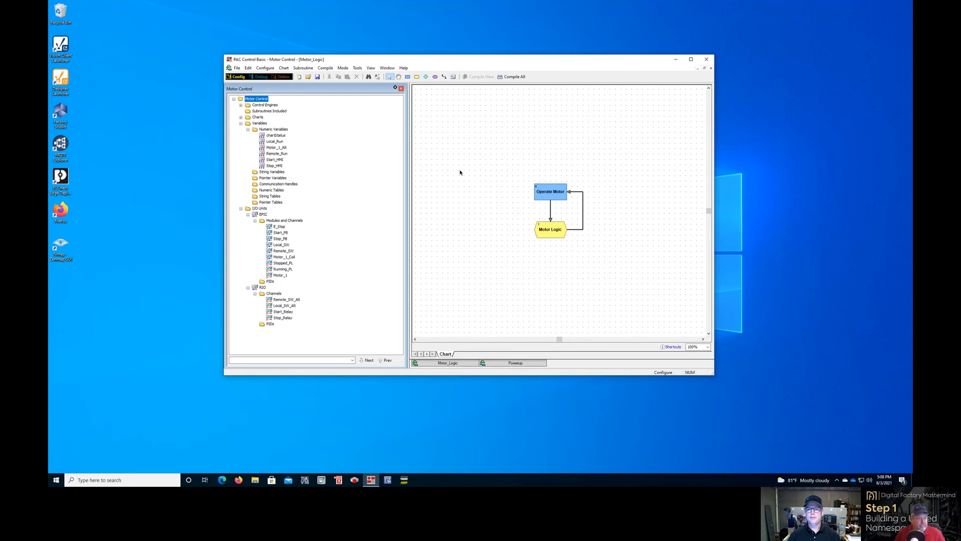
double_click(551, 230)
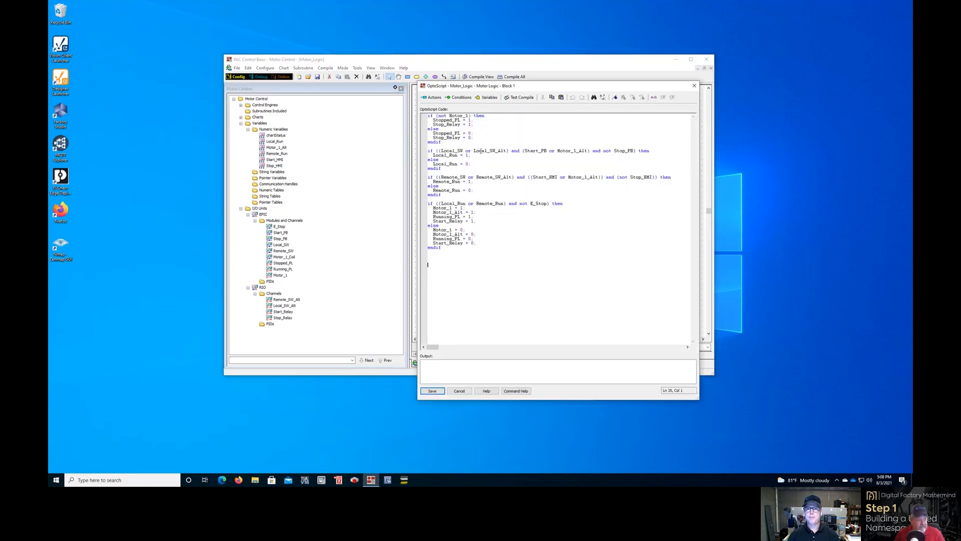
drag(534, 88, 480, 81)
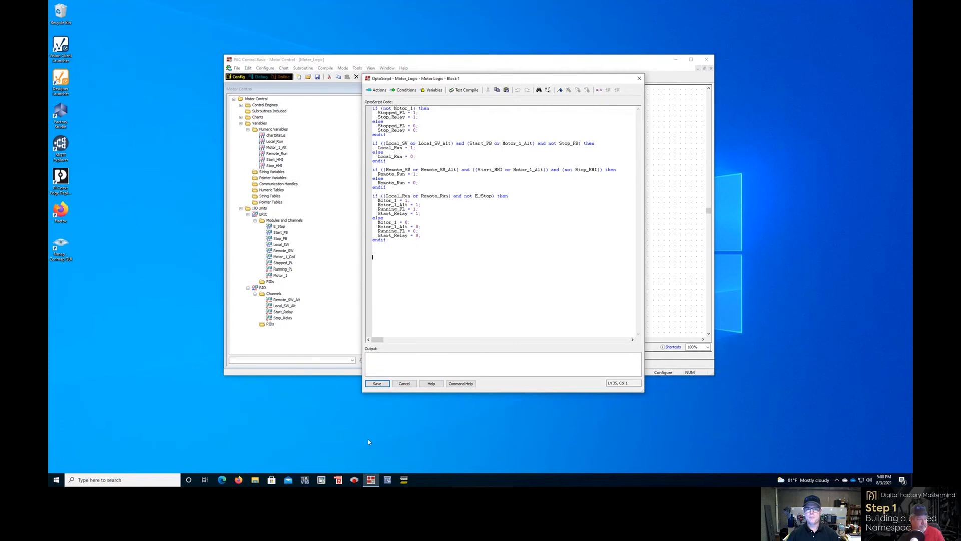
Switch to EZRack PLC Designer Pro to view the Motor Control main ladder logic, minimise it, and close the OptoScript code without saving
click(340, 482)
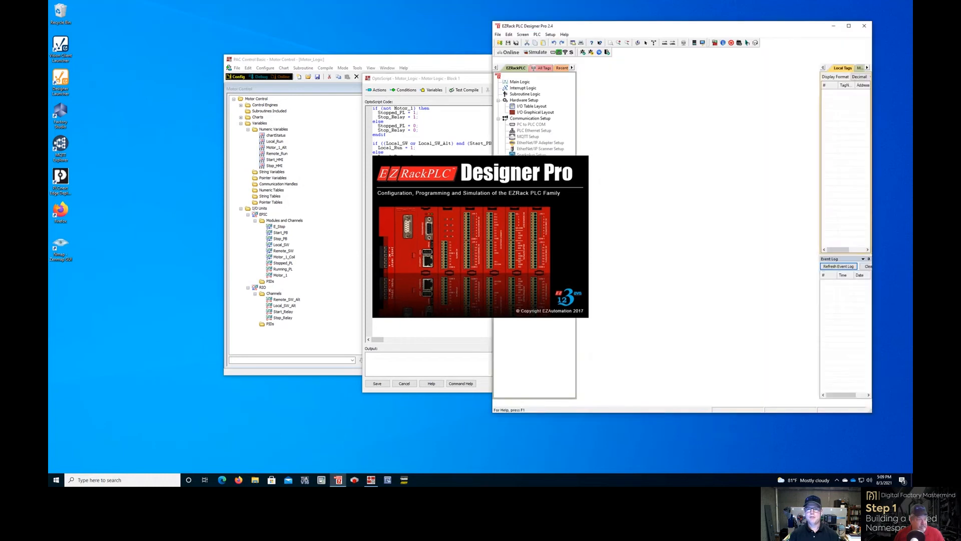
click(676, 270)
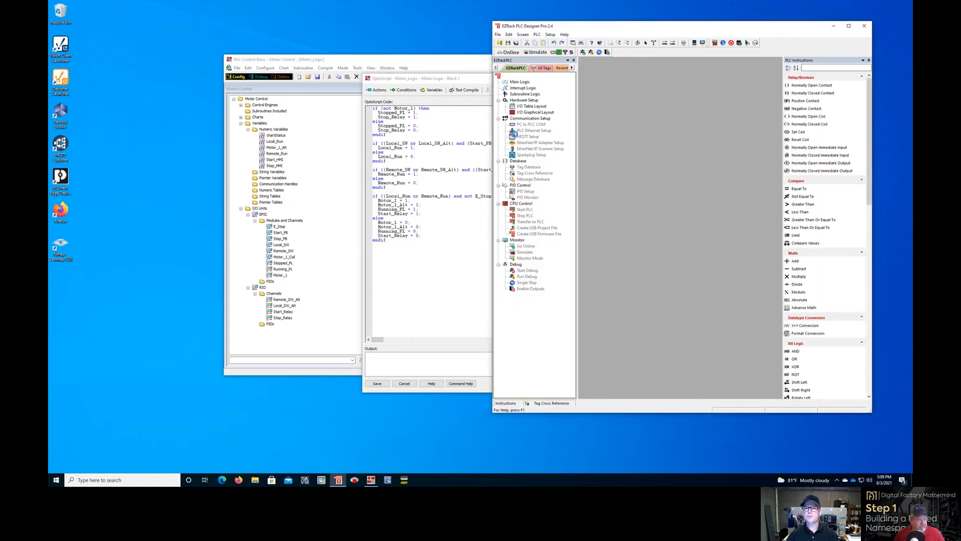
drag(493, 137, 182, 137)
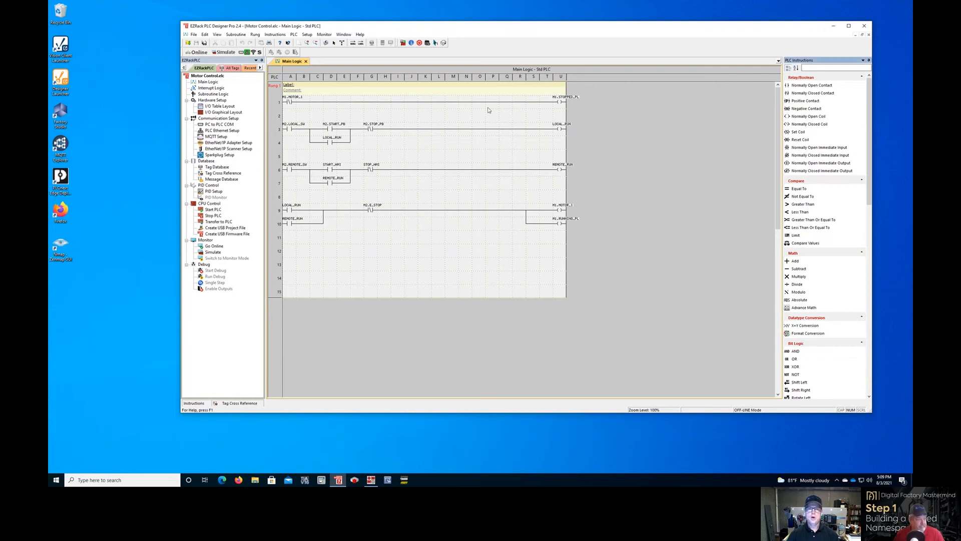
click(829, 29)
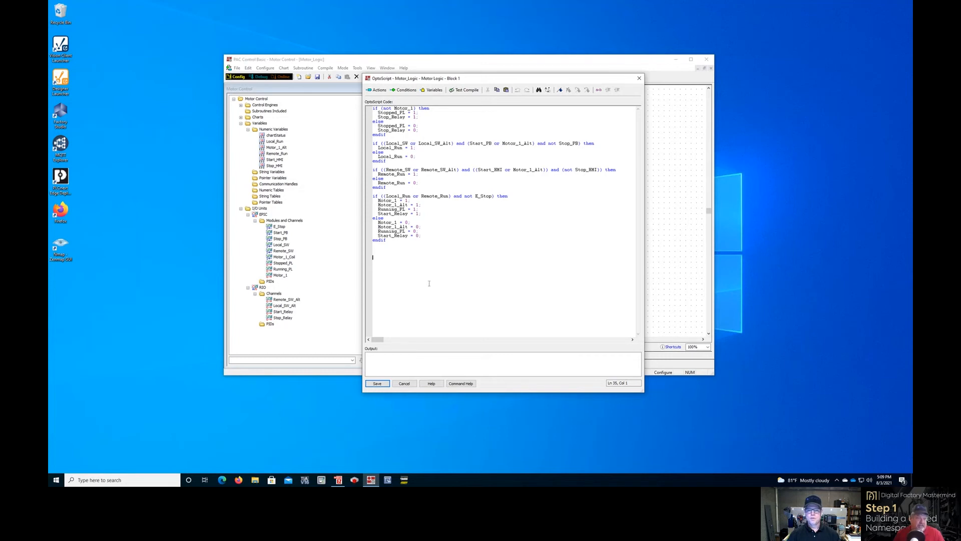
click(405, 383)
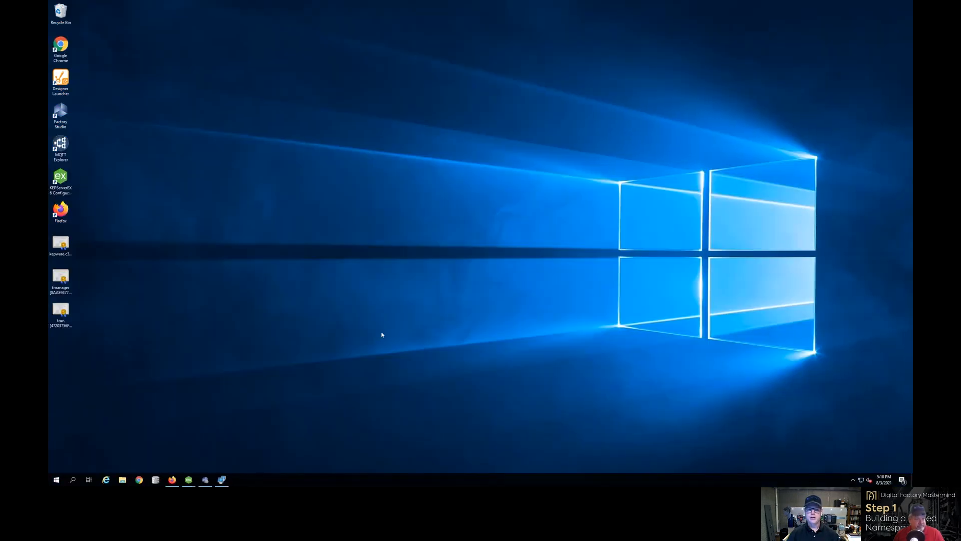
Switch to KEPServerEX 6 Configuration and show the tags of the groov EPIC device under Opto22
click(190, 481)
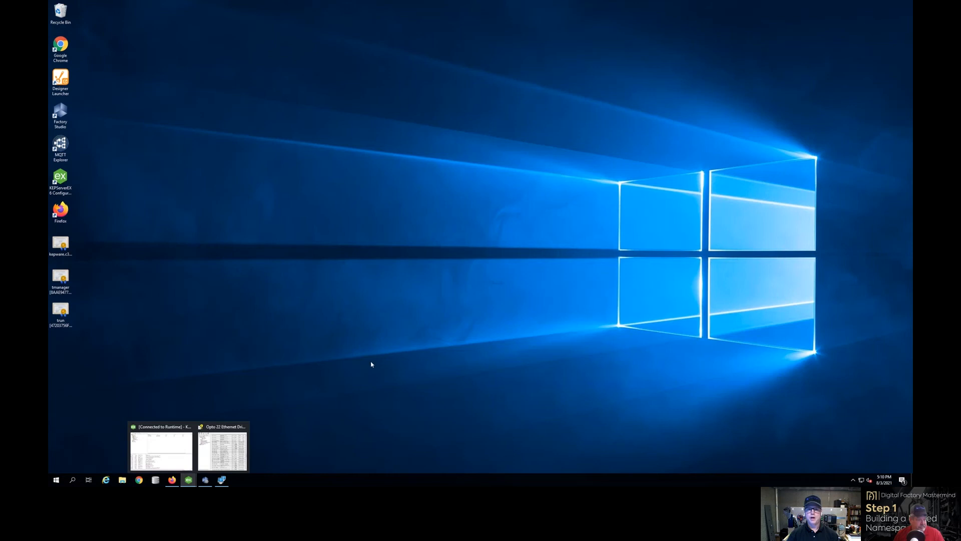
click(150, 453)
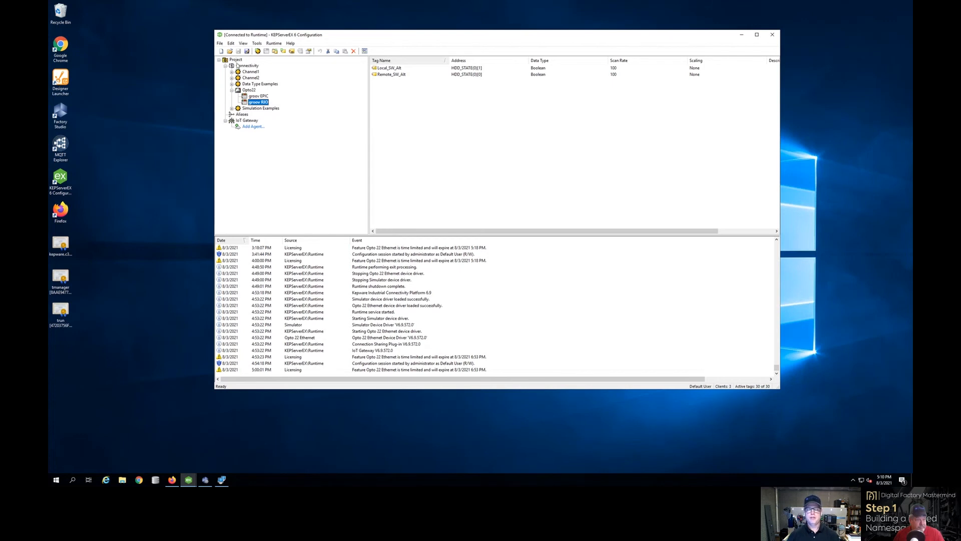
click(257, 96)
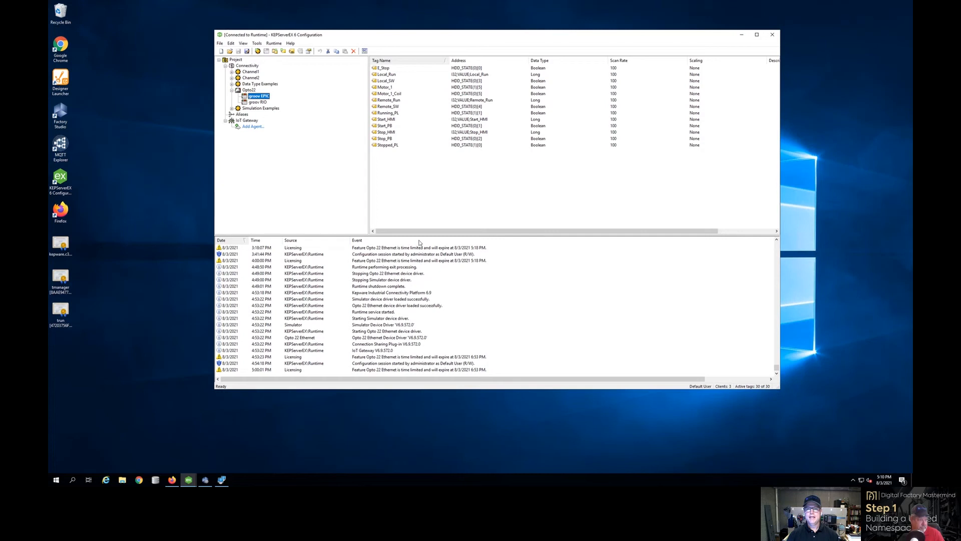
Examine the address descriptions in the Opto 22 Ethernet Driver Help alongside the groov EPIC tag addresses
mouse_move(192, 479)
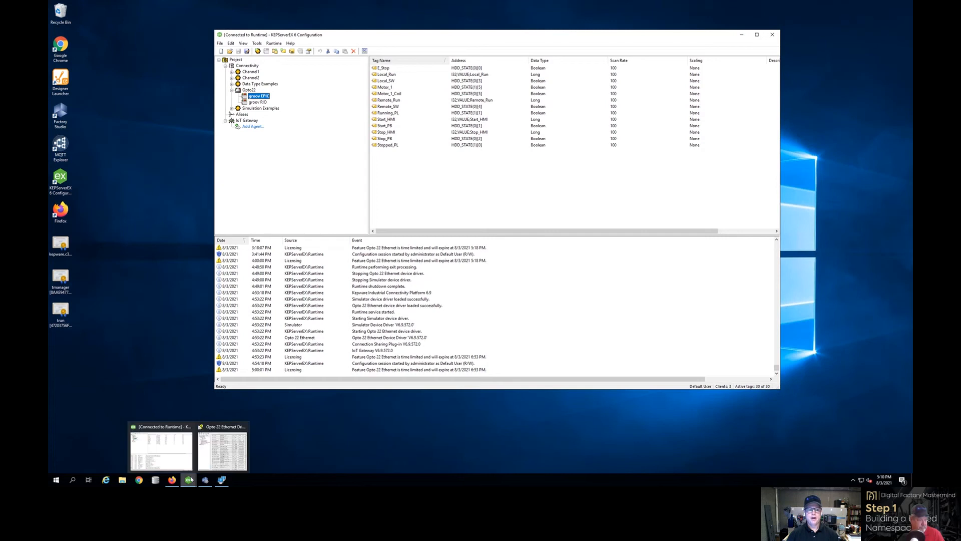
click(215, 464)
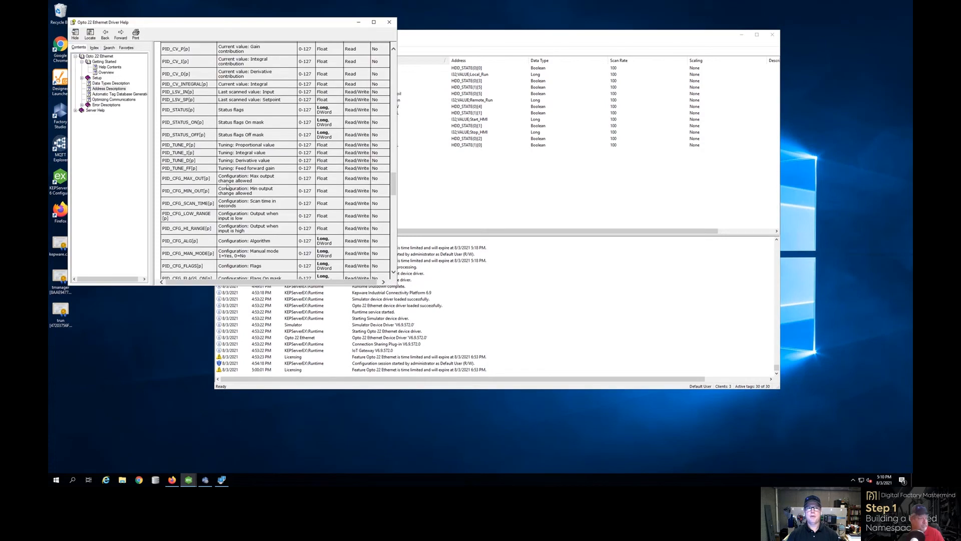
scroll(228, 187, up, 1)
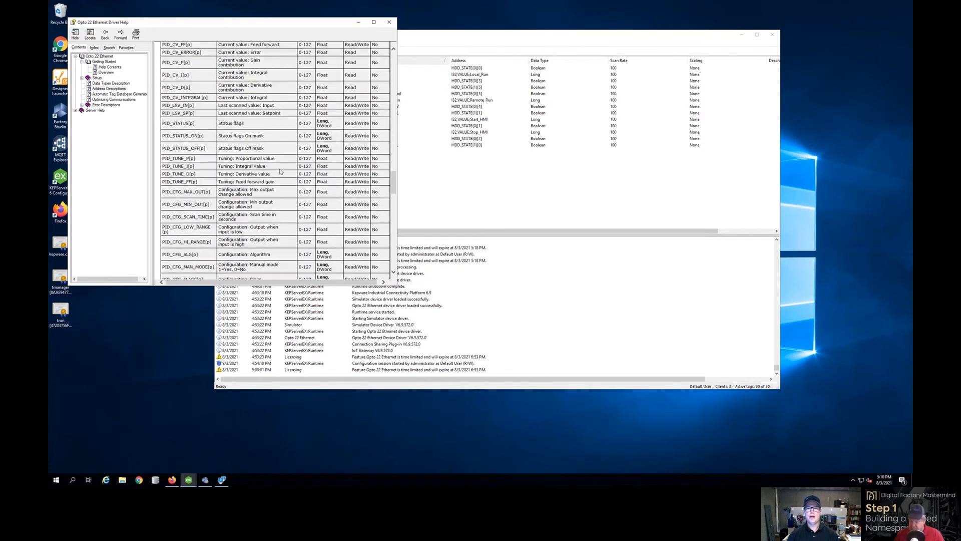
click(463, 39)
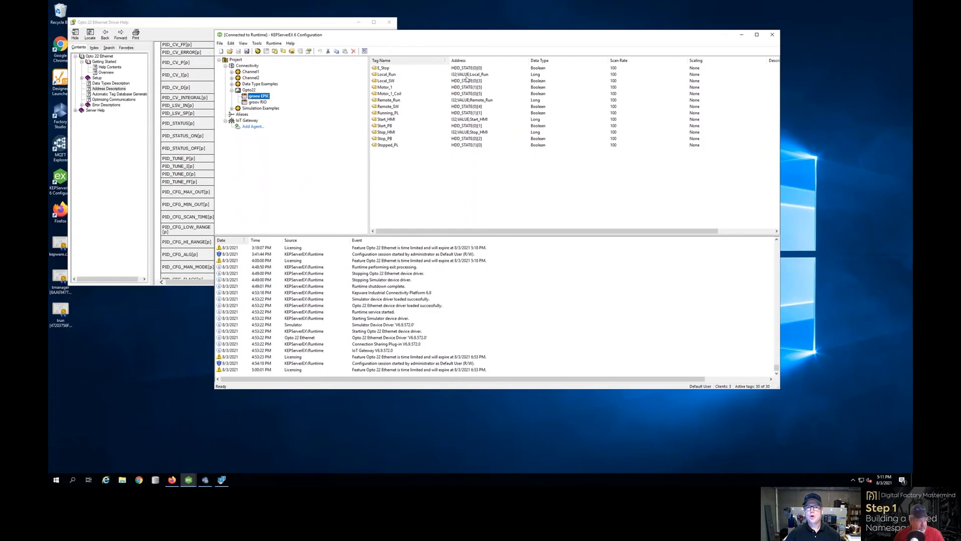
click(189, 22)
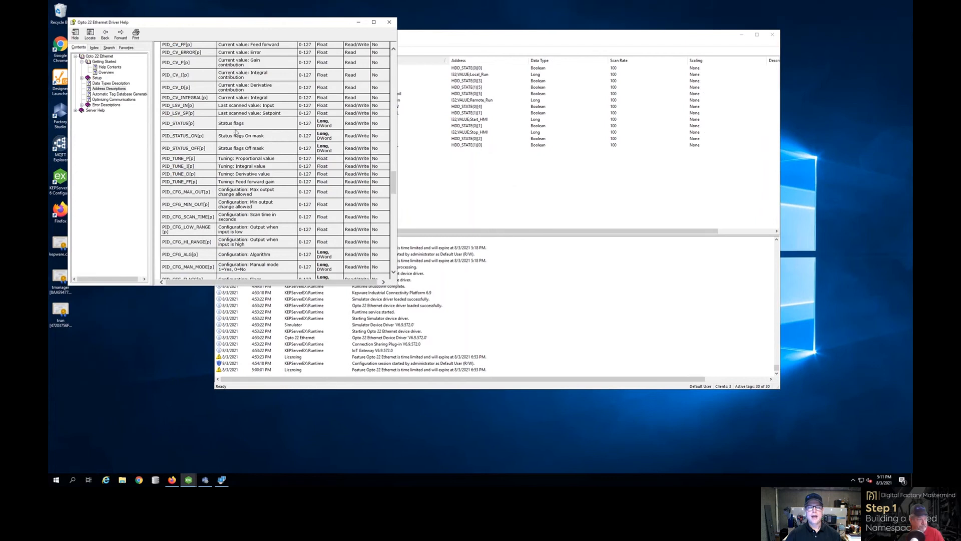
scroll(236, 129, up, 1)
scroll(235, 129, up, 3)
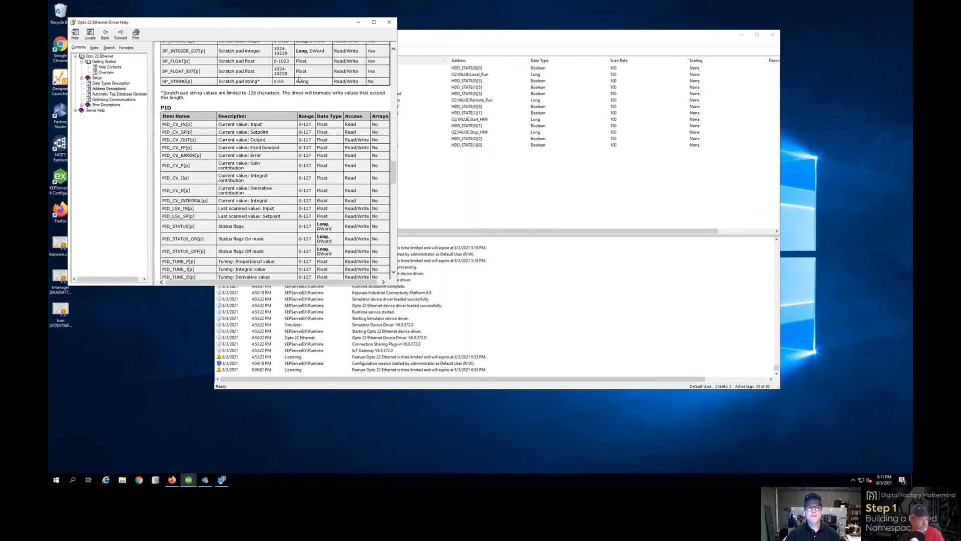
click(474, 180)
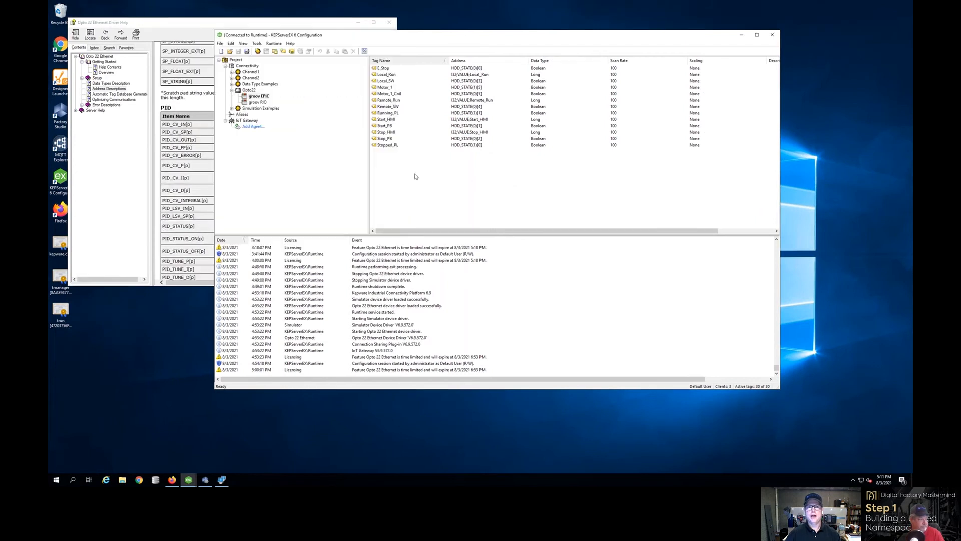
click(389, 165)
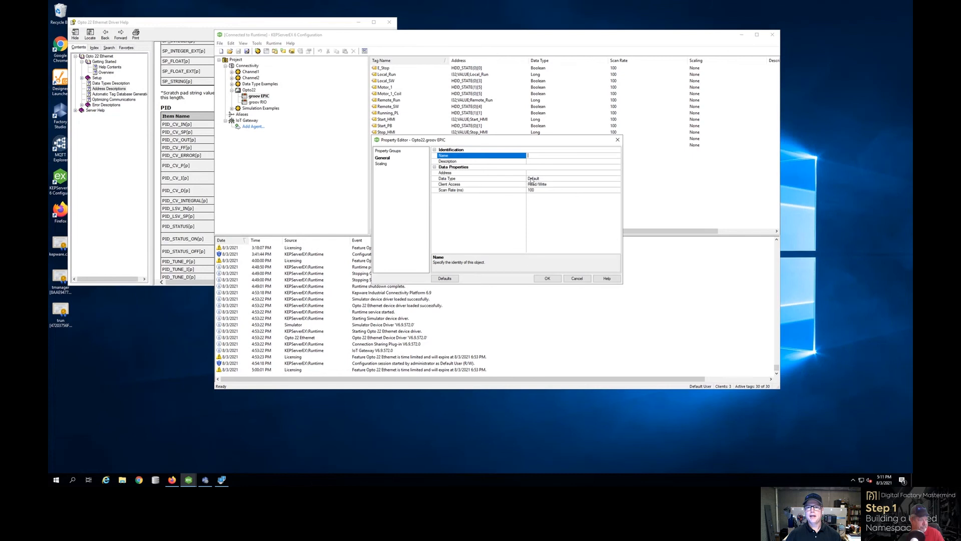
click(532, 174)
text(dsfjd)
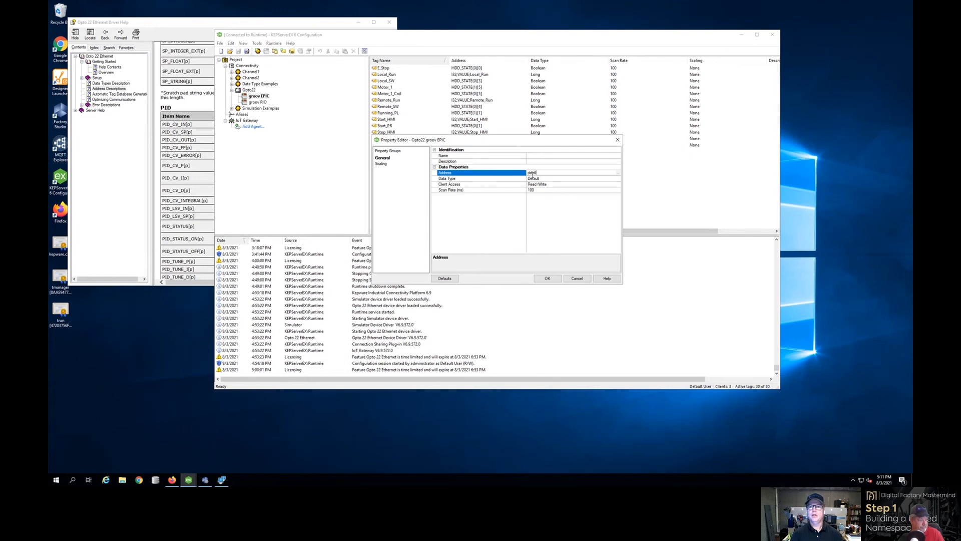
text(l)
key(Return)
click(533, 157)
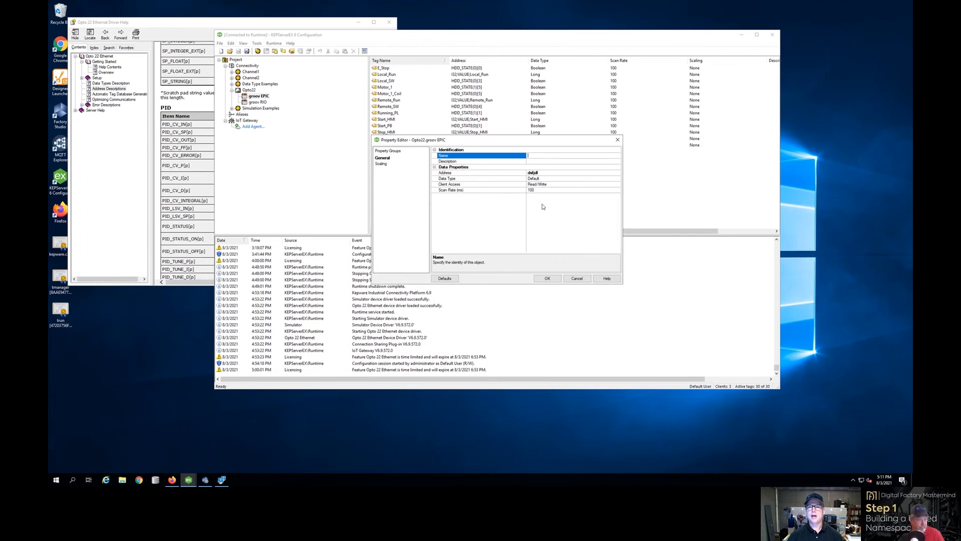
click(577, 278)
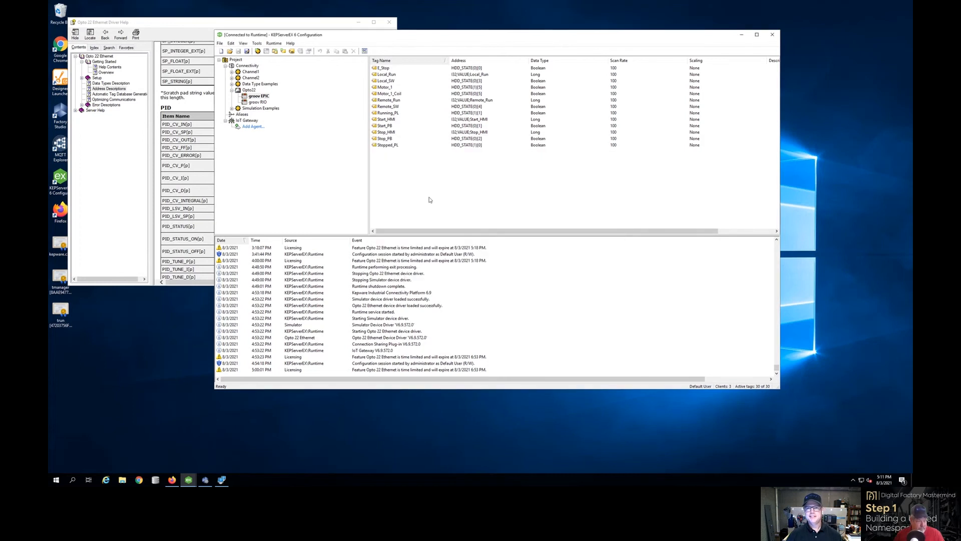
Close the Opto 22 Ethernet Driver Help and minimise the KEPServerEX configuration window
click(324, 25)
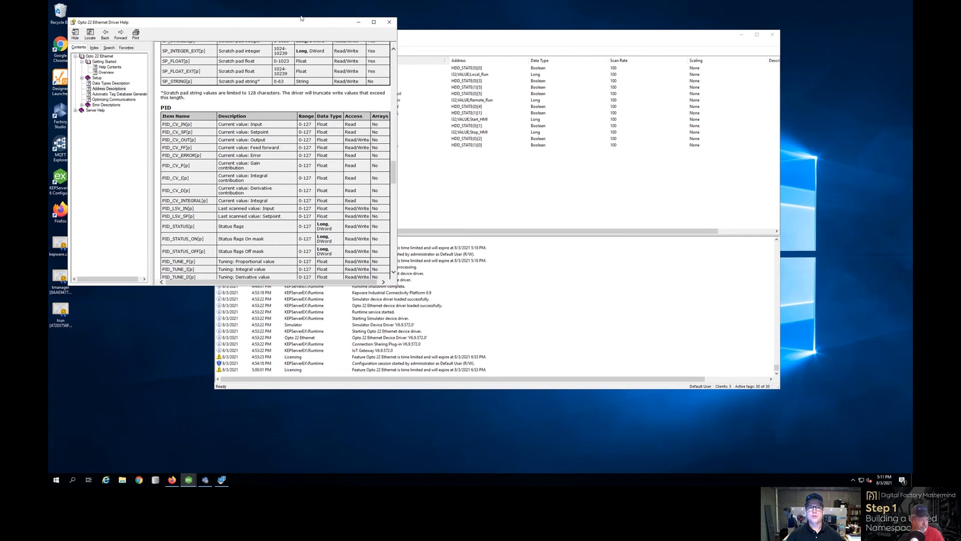
click(389, 22)
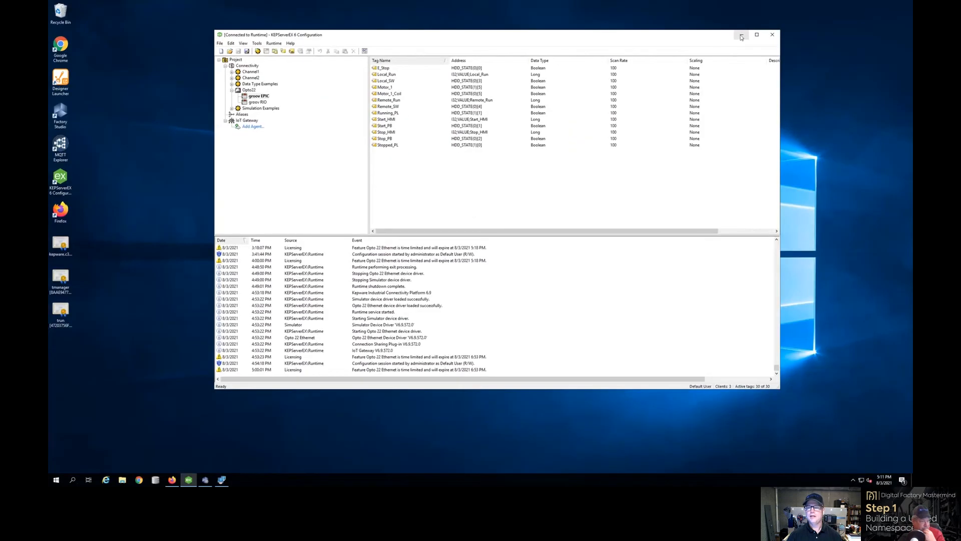
click(742, 38)
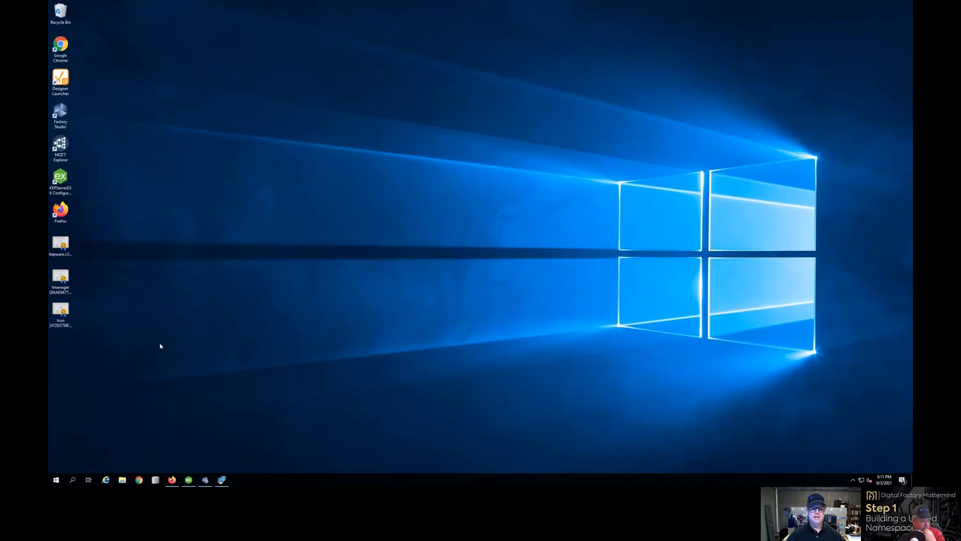
Switch to Project1 in FactoryStudio and show the channels configured for its devices
click(205, 480)
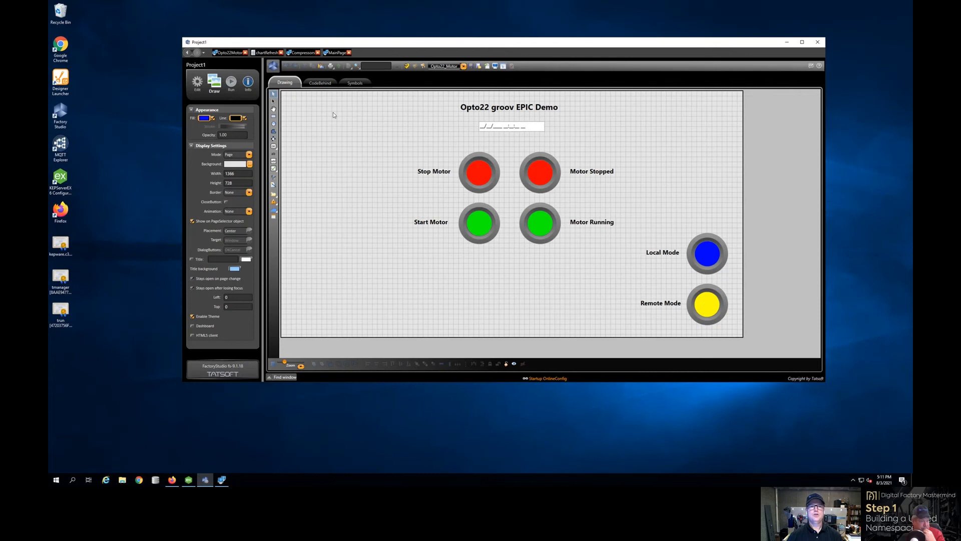
click(198, 82)
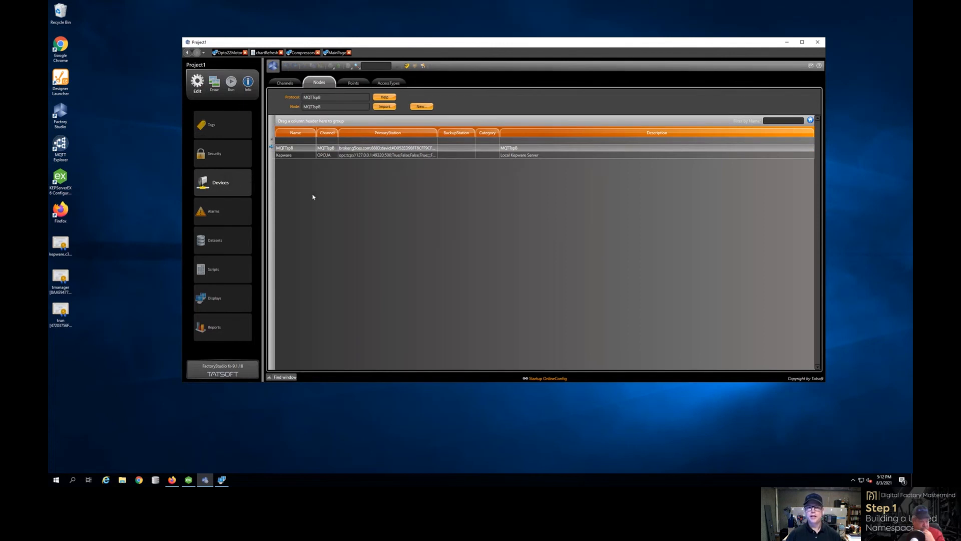
click(289, 85)
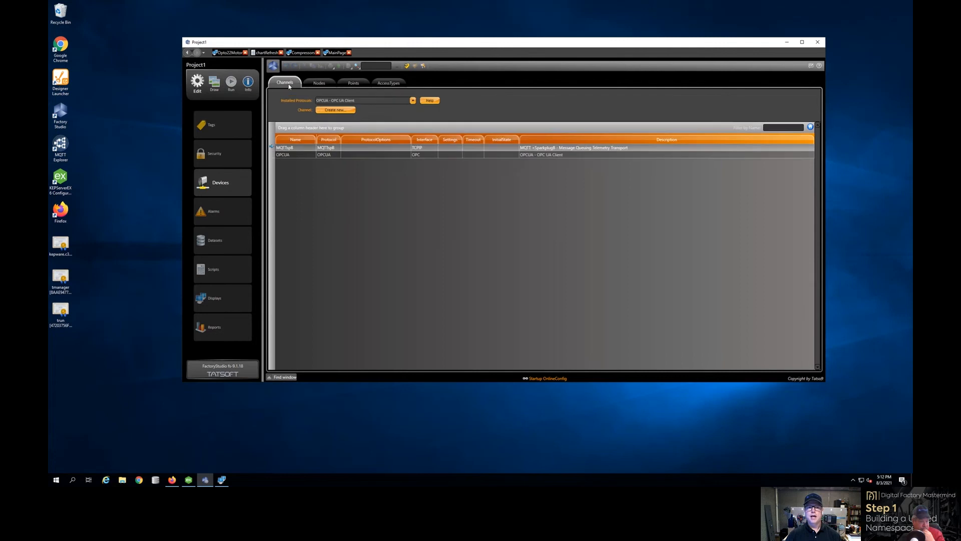
Browse the full list of installed communication protocols available for channels, leaving the OPC UA Client choice in place
click(413, 101)
scroll(385, 164, up, 5)
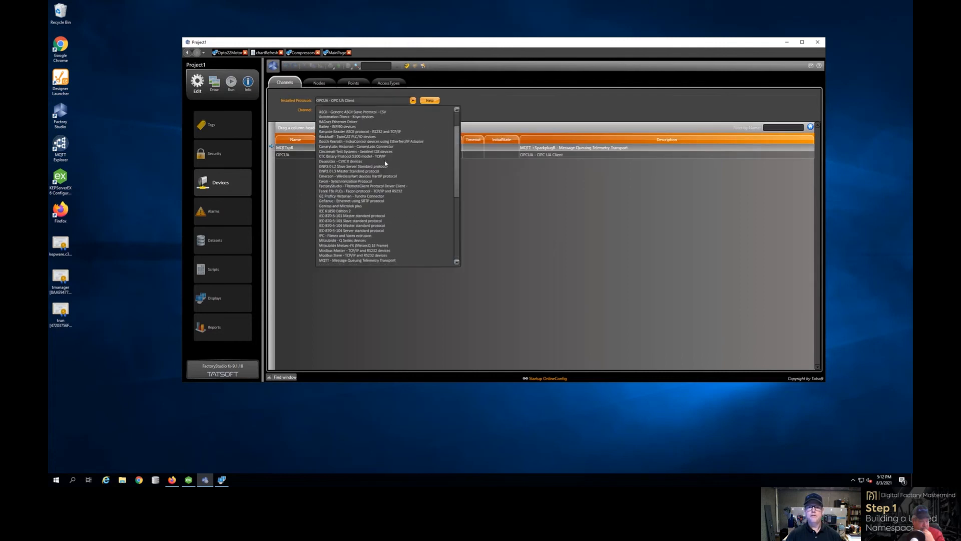
scroll(385, 163, up, 2)
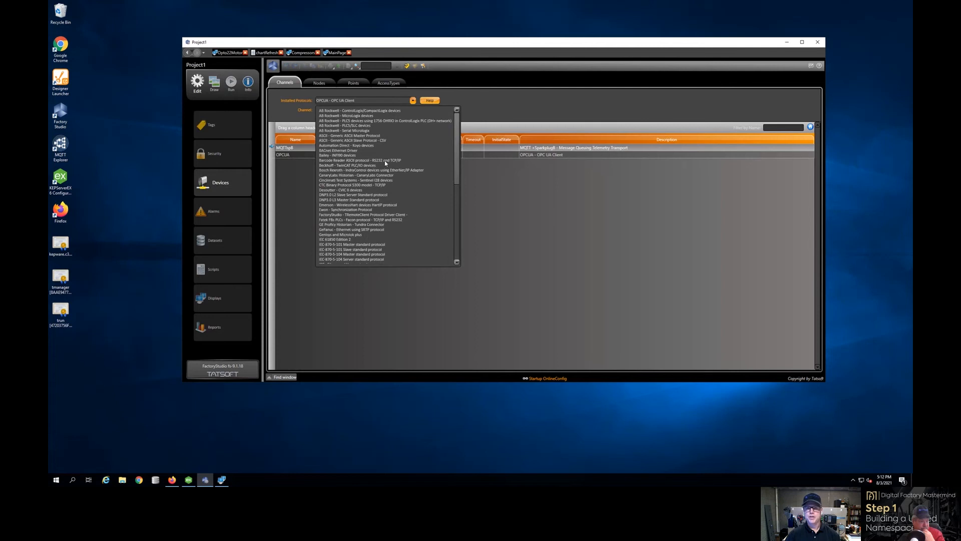
scroll(385, 160, down, 15)
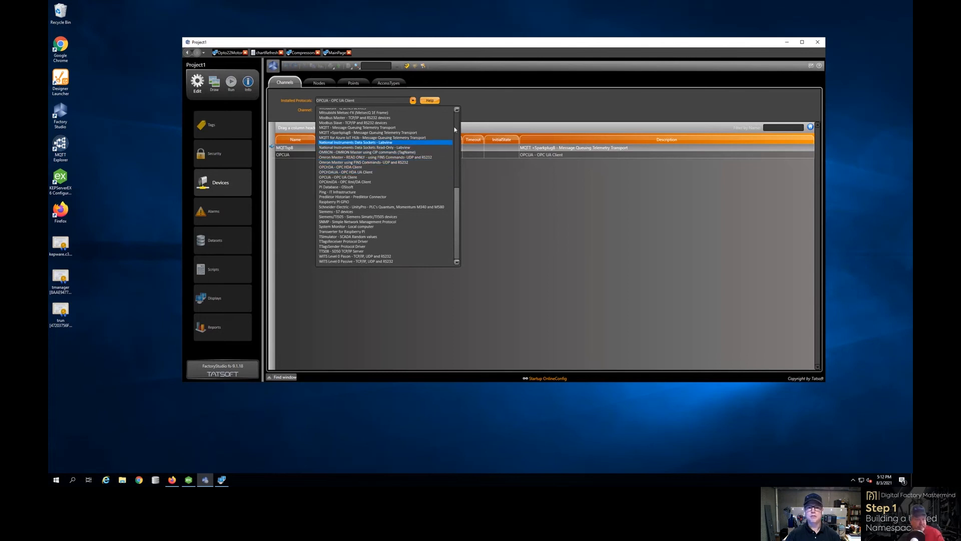
click(484, 107)
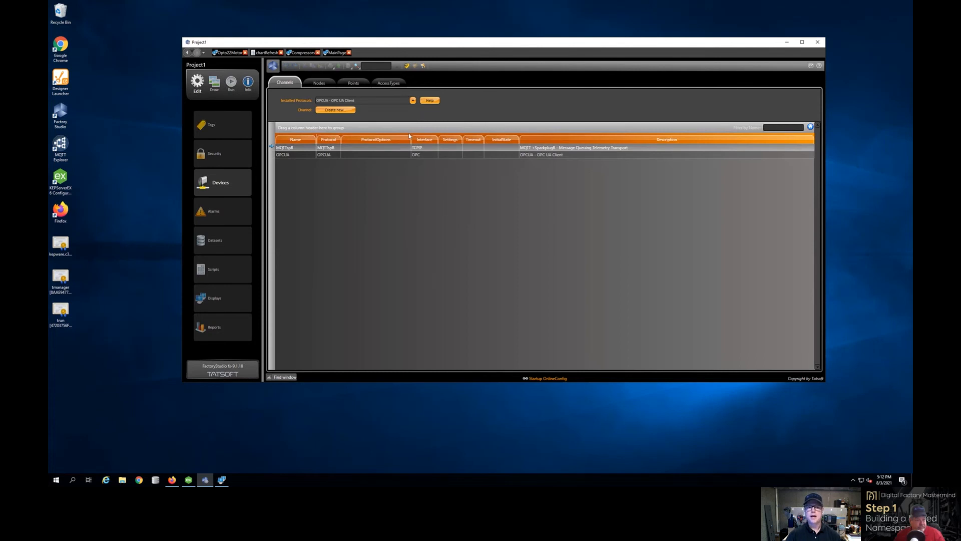
Select the OPCUA channel and show the project's device nodes
click(300, 157)
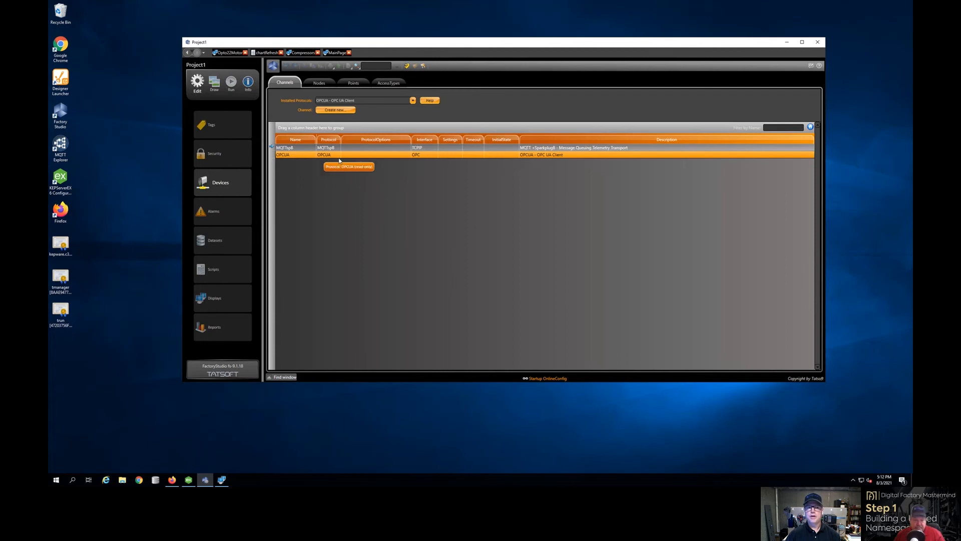
click(322, 84)
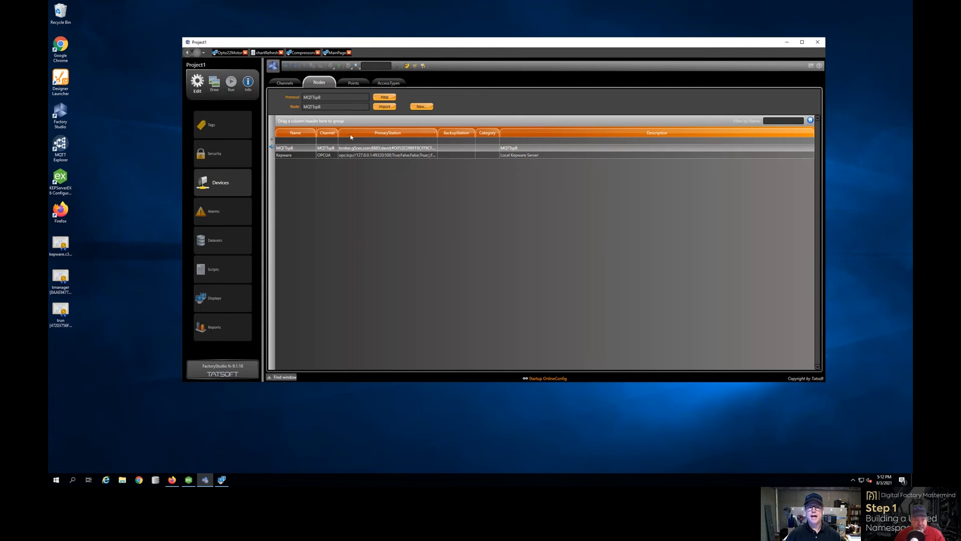
Select the Kepware node and widen the PrimaryStation column to read its OPC UA connection details
click(347, 156)
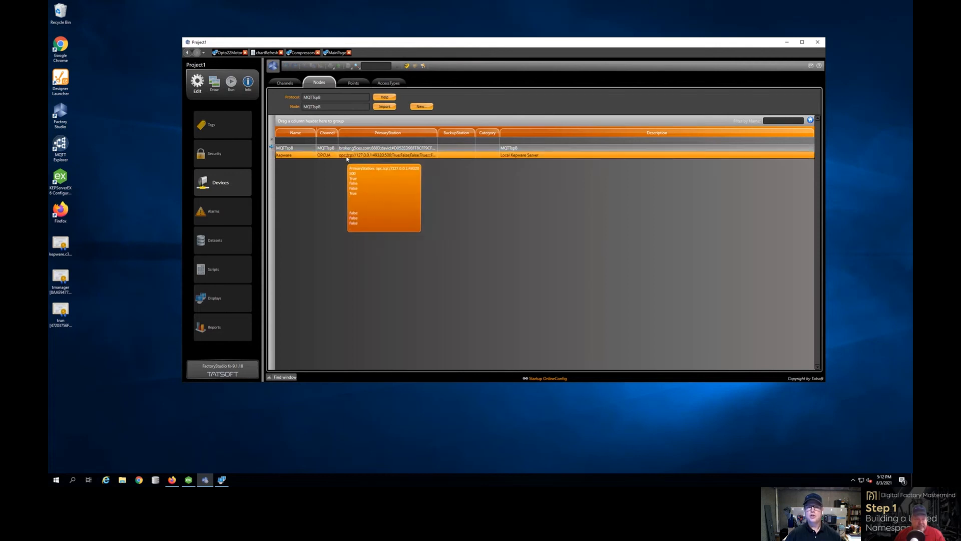
drag(437, 132, 501, 133)
click(386, 157)
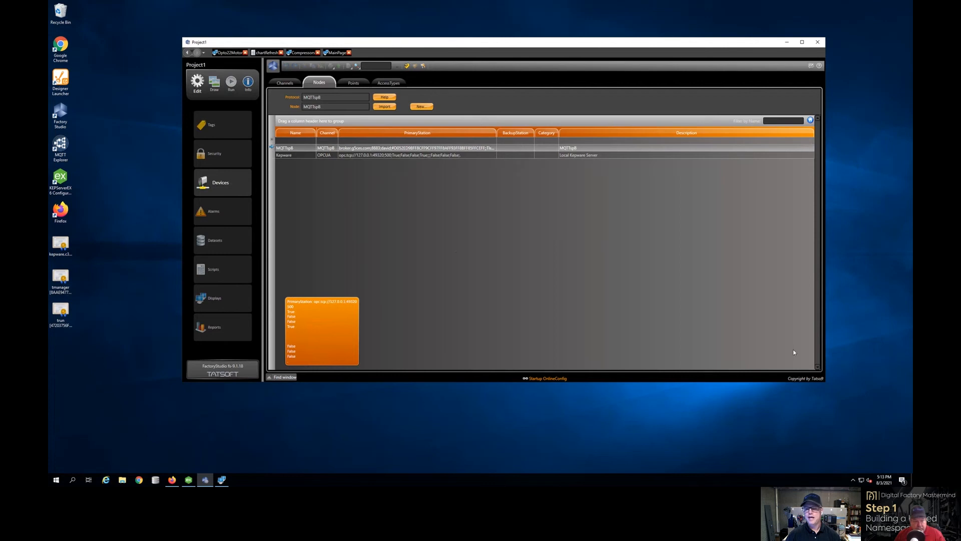
Open the KEPServerEX OPC UA Configuration Manager, review its server endpoints and trusted clients, and close it
click(188, 479)
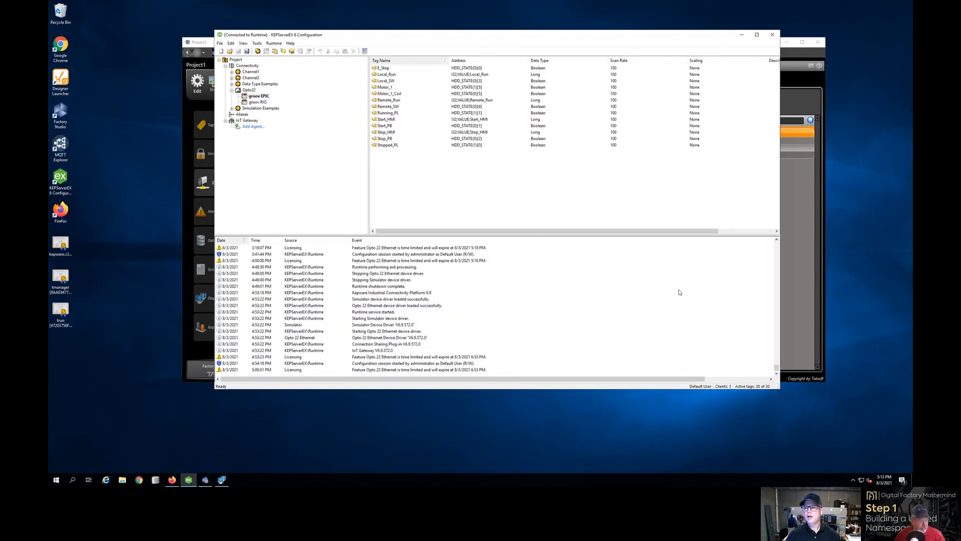
click(742, 34)
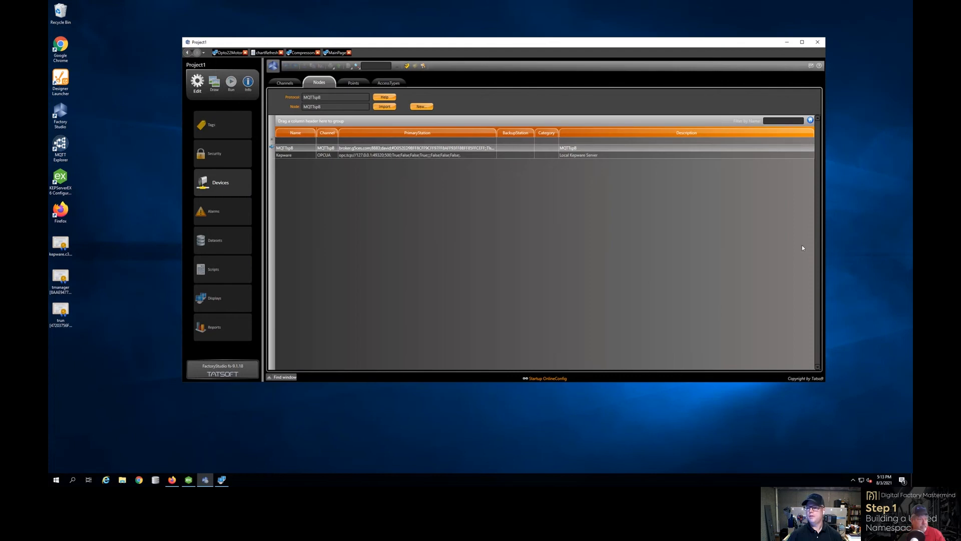
click(853, 479)
right_click(840, 453)
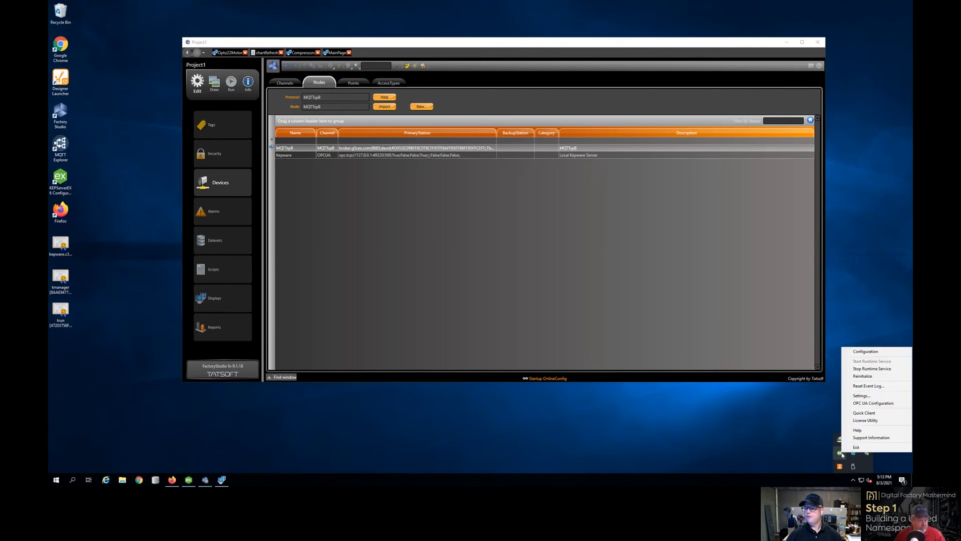
click(864, 403)
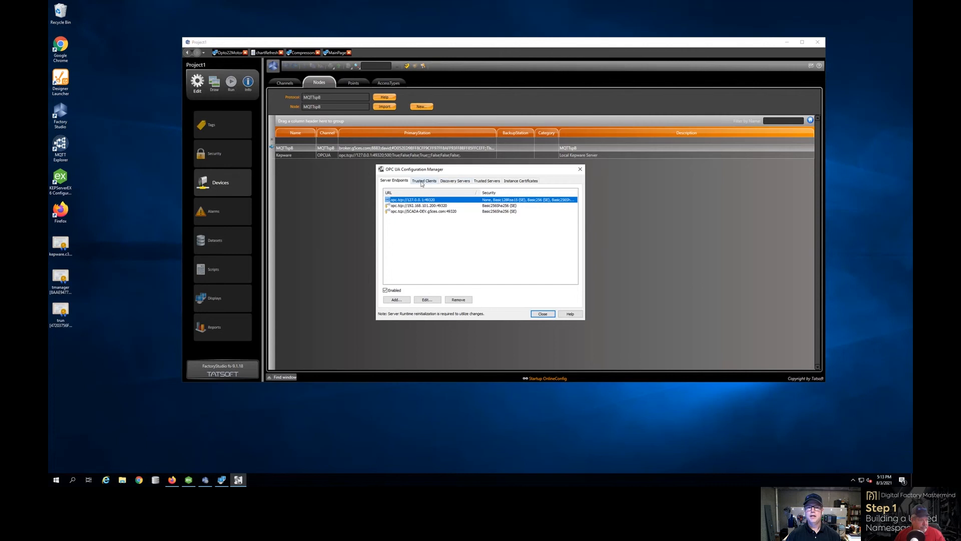
click(422, 182)
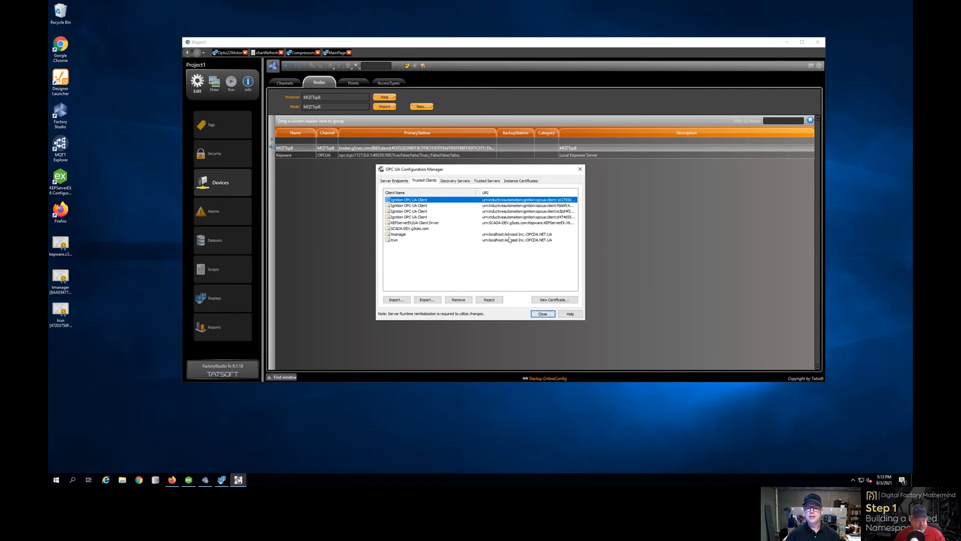
click(546, 317)
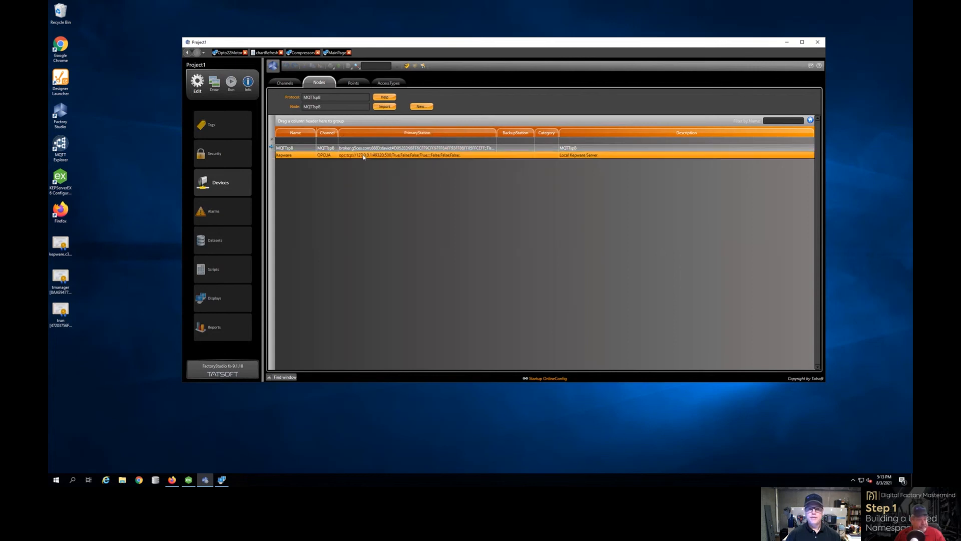
Open the Sync Device Node import dialog for the MQTTspB node and dismiss it without importing anything
click(388, 108)
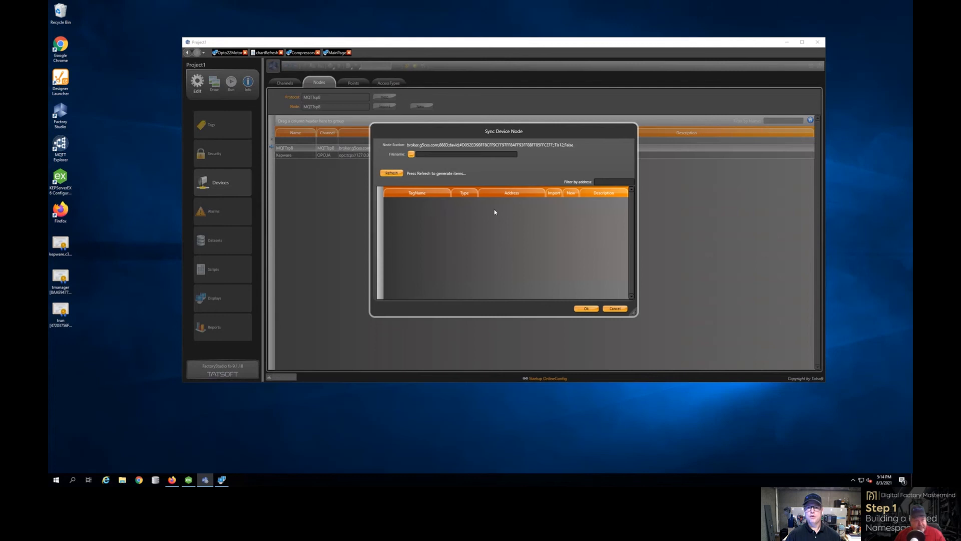
click(616, 308)
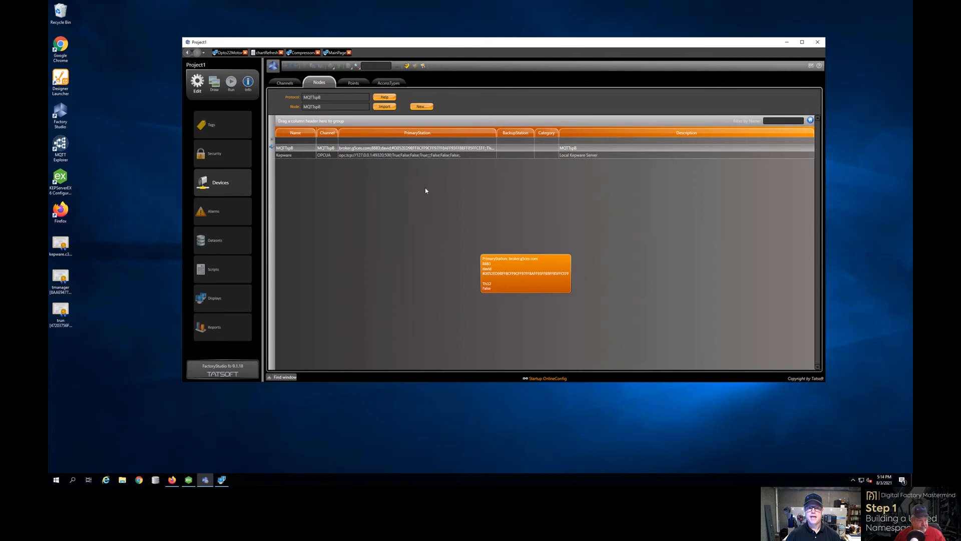
Show the FactoryStudio device points and compare them with the groov RIO tags in KEPServerEX
click(354, 83)
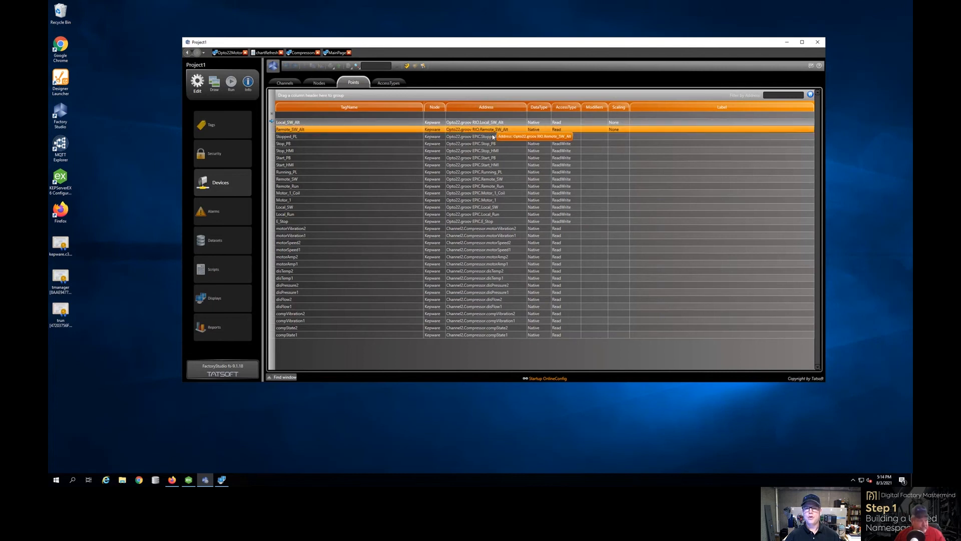
click(189, 479)
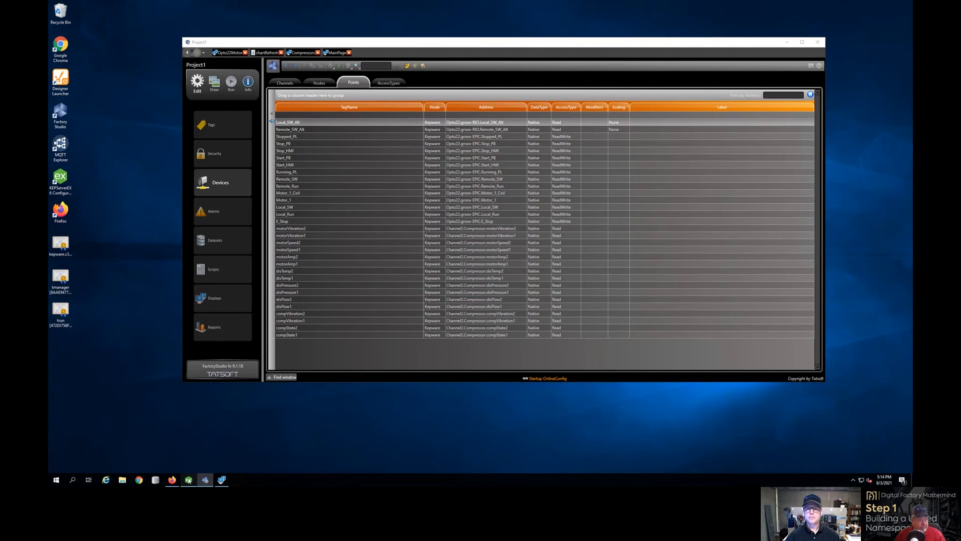
click(257, 103)
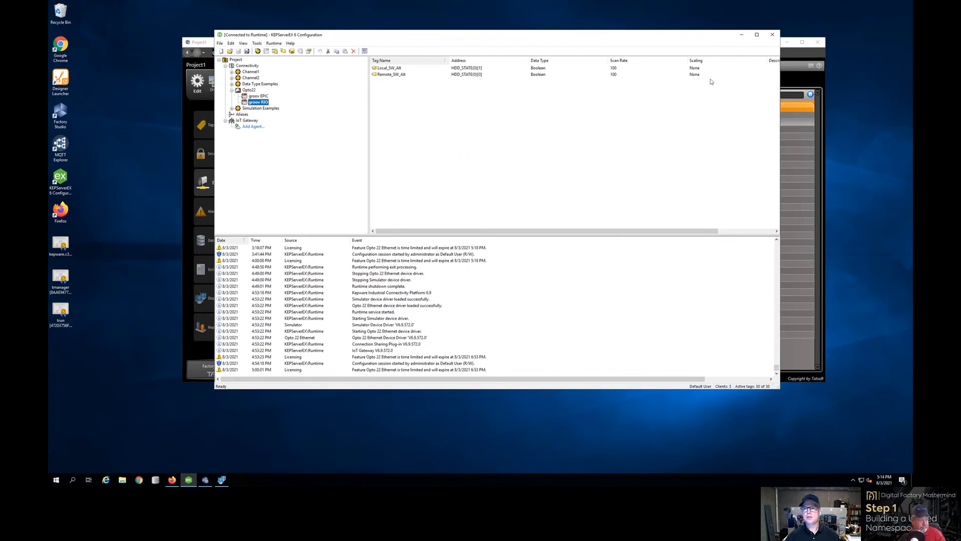
click(741, 35)
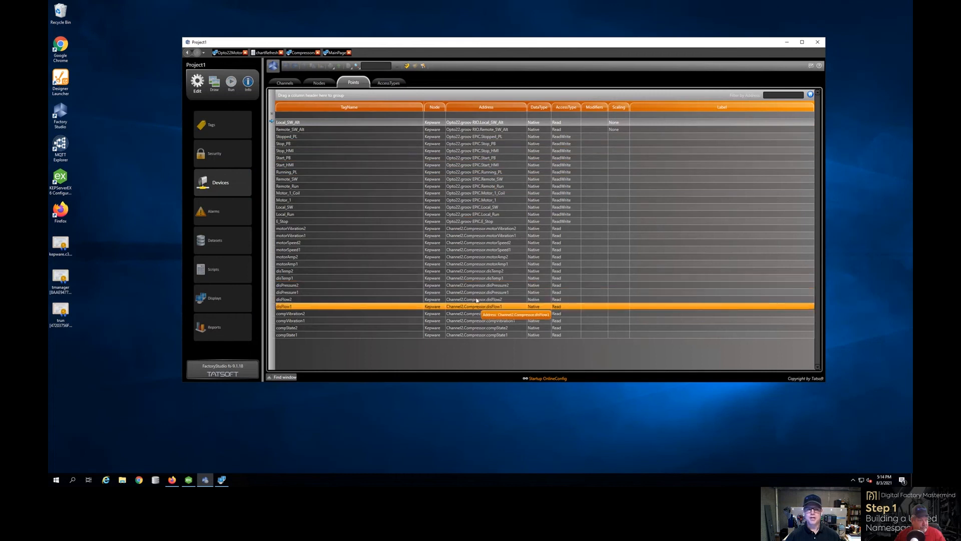
Show the project's tag objects and look through the theme choices in the Engineering Workspace Options
click(227, 131)
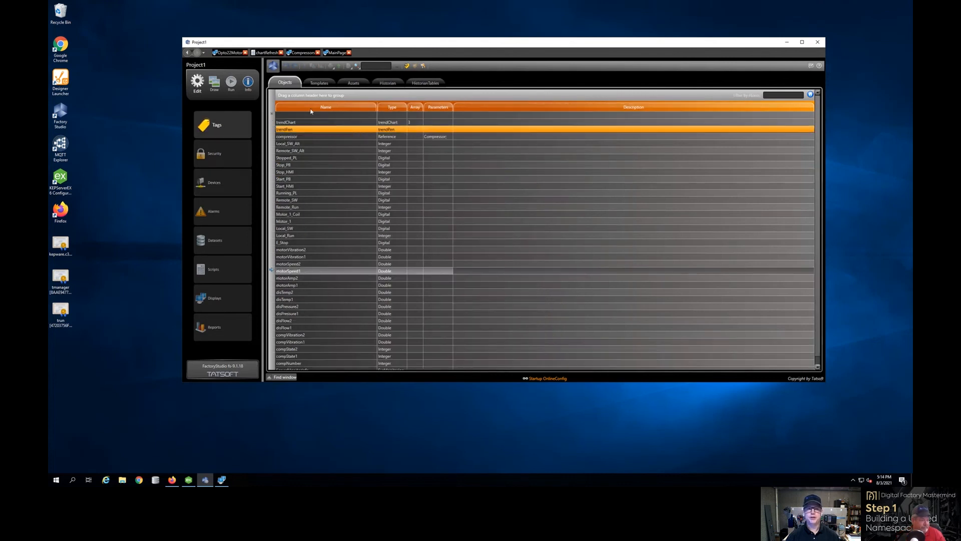
click(273, 66)
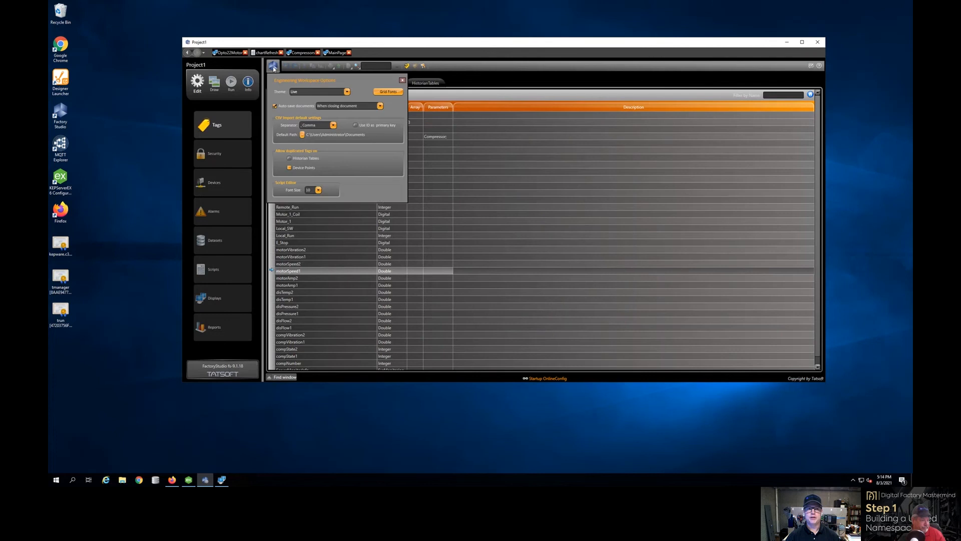
click(347, 92)
click(358, 87)
click(403, 80)
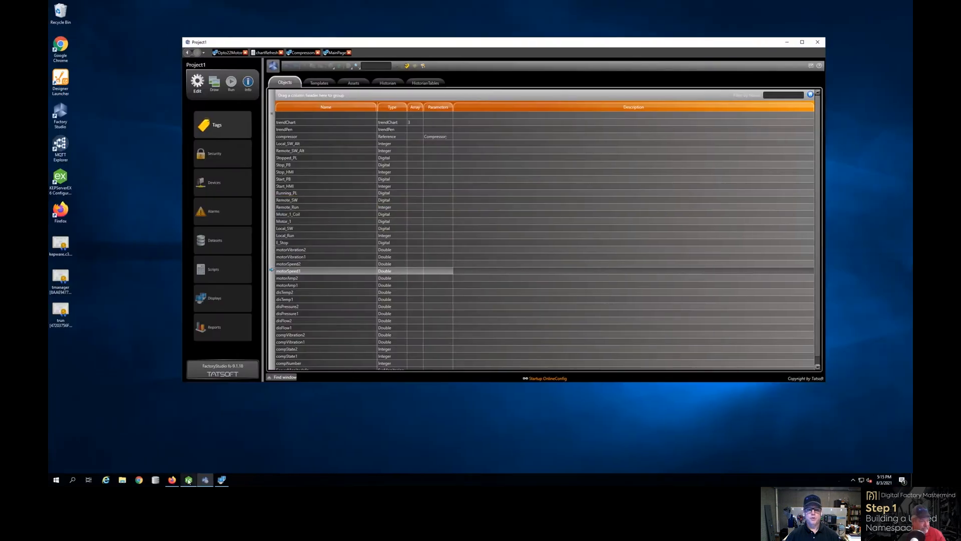
Glance at the KEPServerEX tags and FactoryStudio device points, and return to the project's tag objects
click(189, 480)
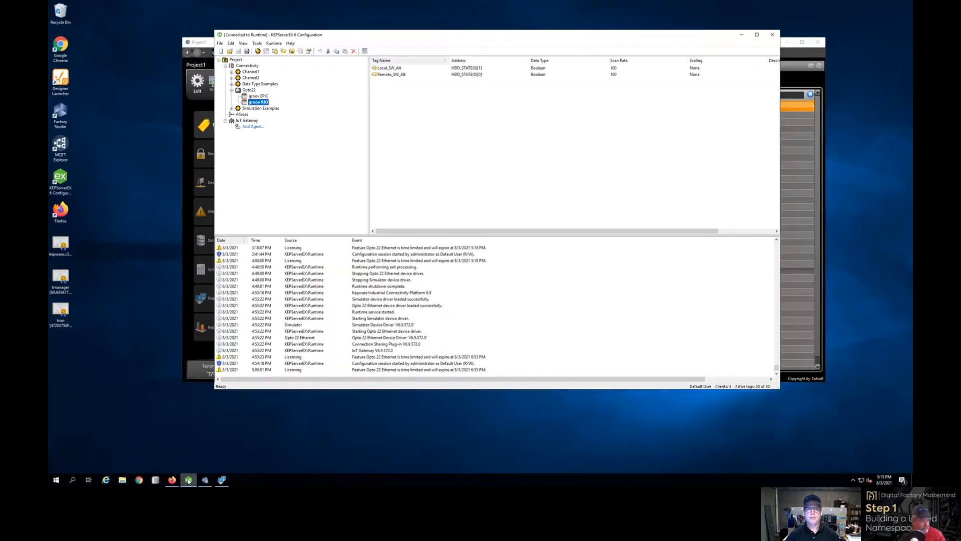
click(188, 481)
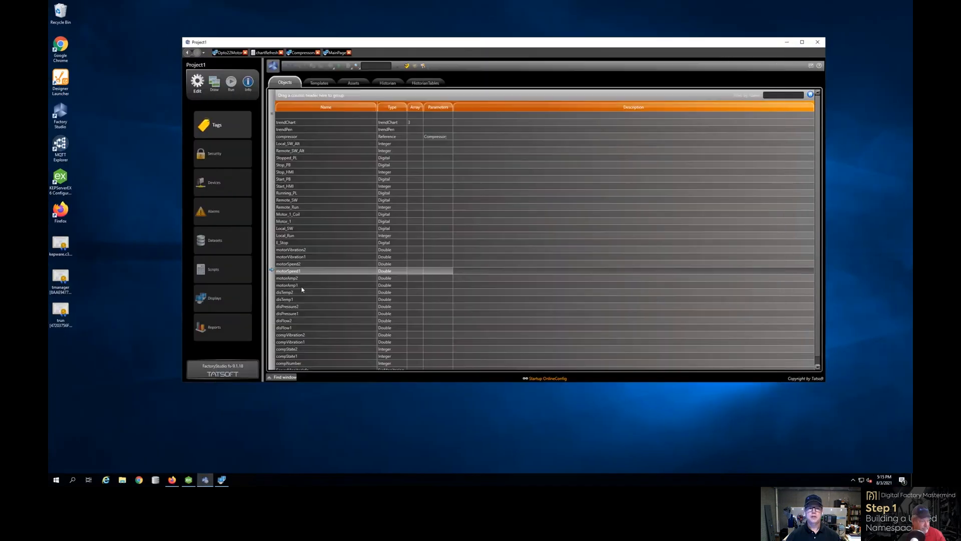
click(230, 183)
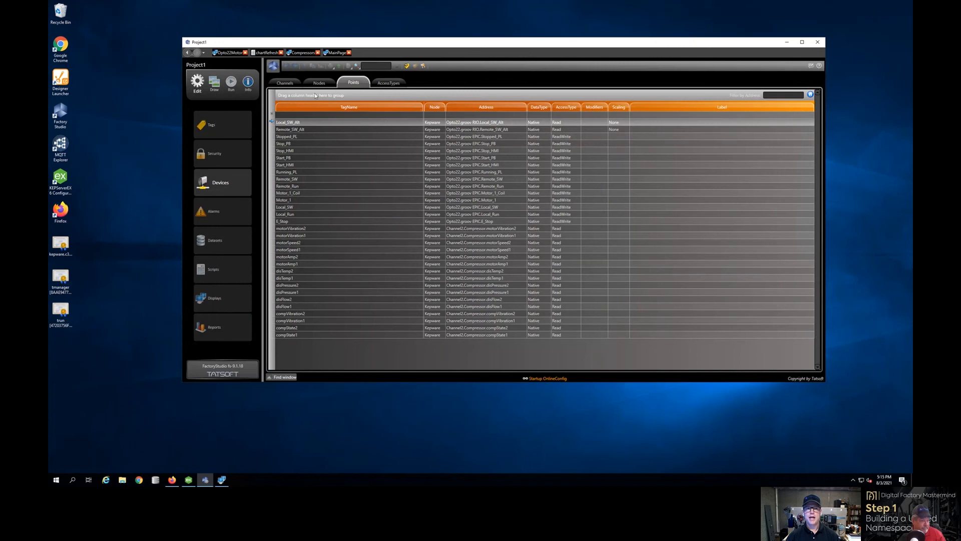
click(227, 129)
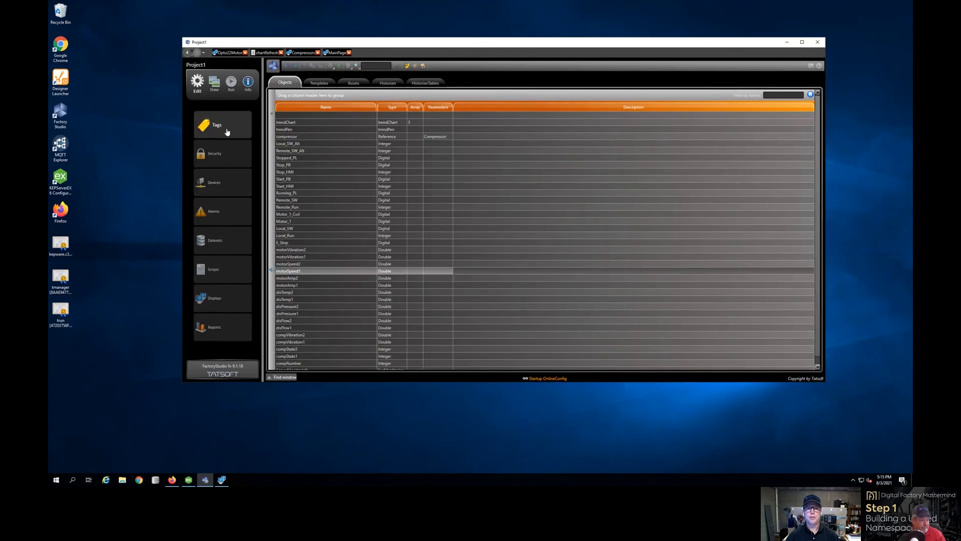
Show the Opto22_Motor display in the drawing editor and open the Stop Motor button's dynamics configuration
click(215, 83)
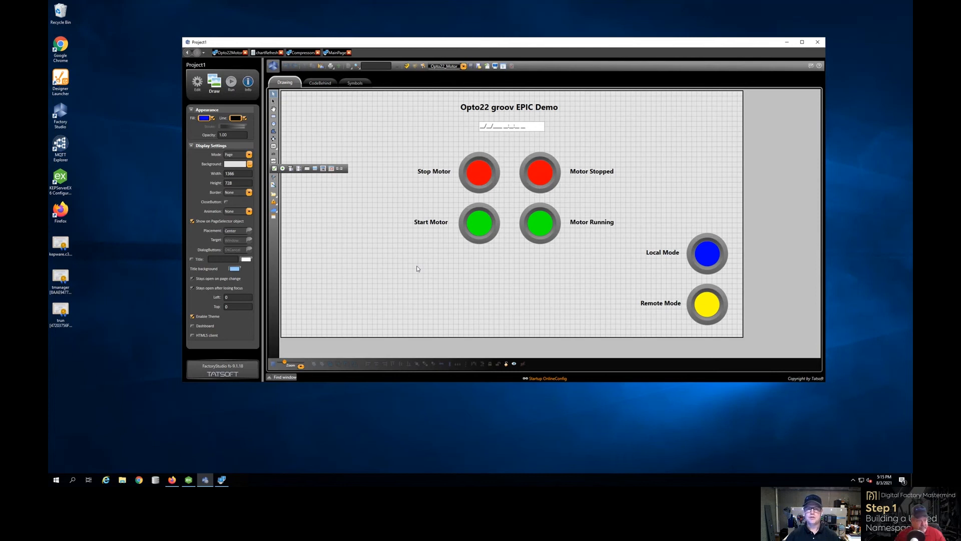
click(368, 204)
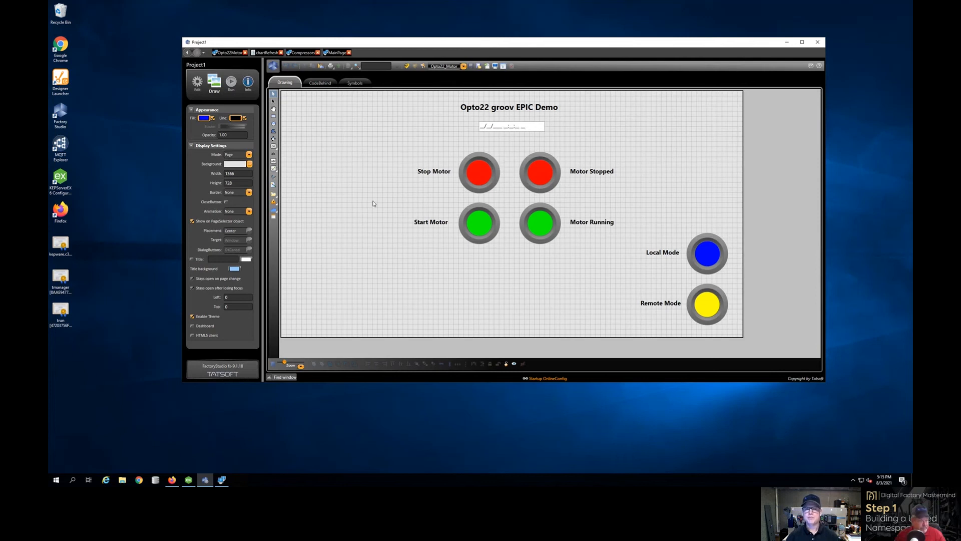
click(490, 181)
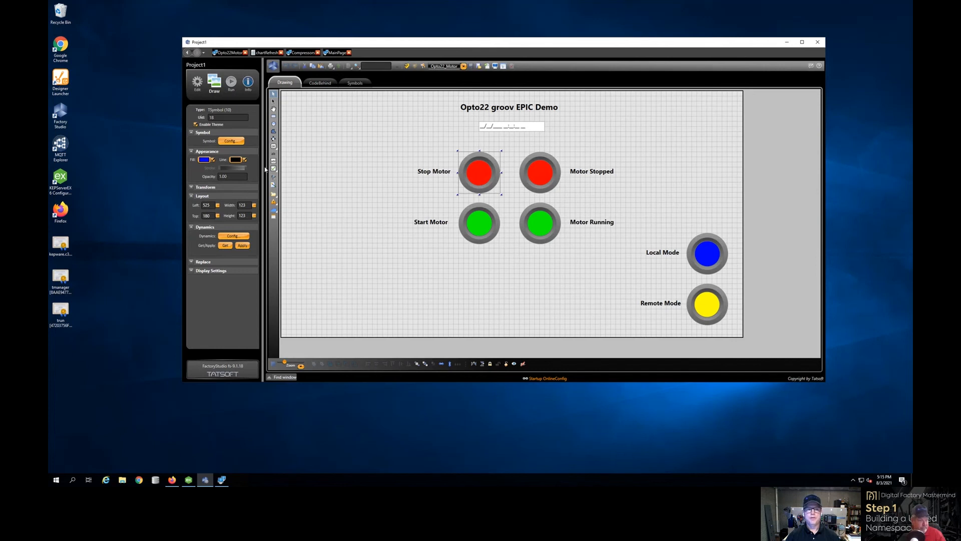
click(234, 236)
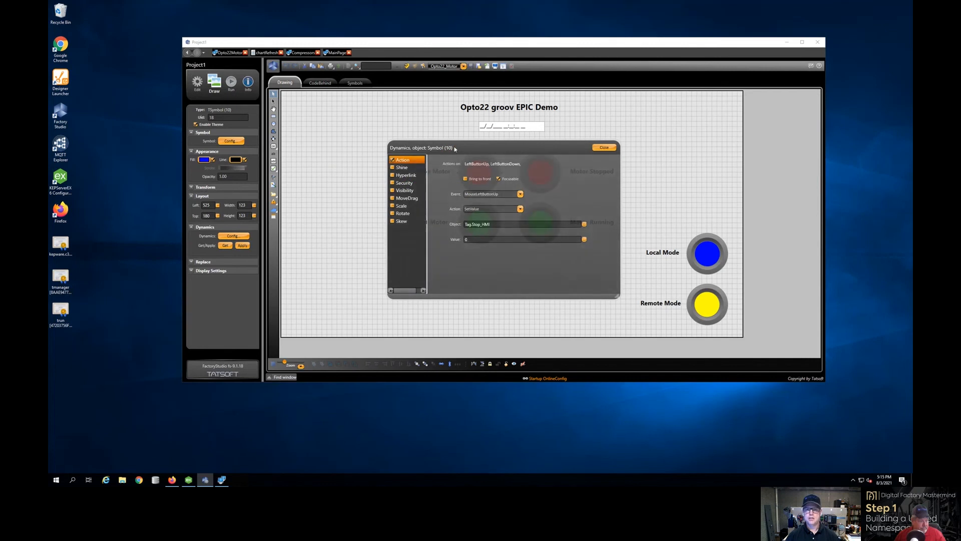
Review the Stop Motor button's SetValue actions on Tag.Stop_HMI for the MouseLeftButtonDown and MouseLeftButtonUp events
click(521, 194)
click(500, 204)
click(473, 239)
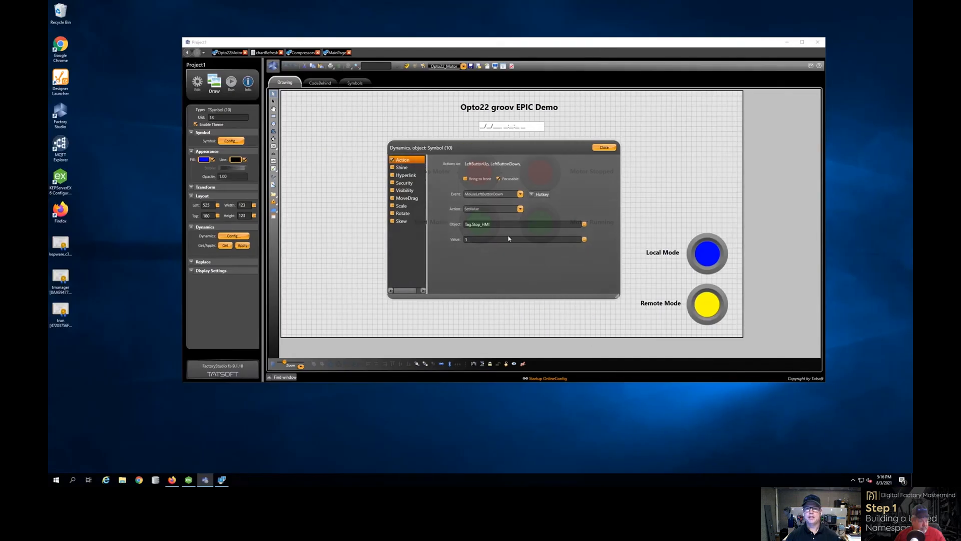
click(520, 194)
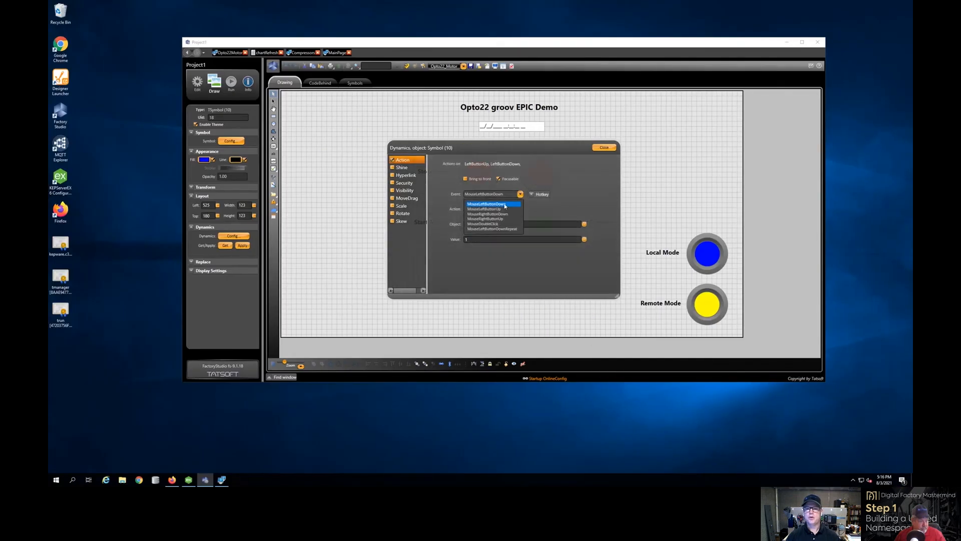
click(501, 209)
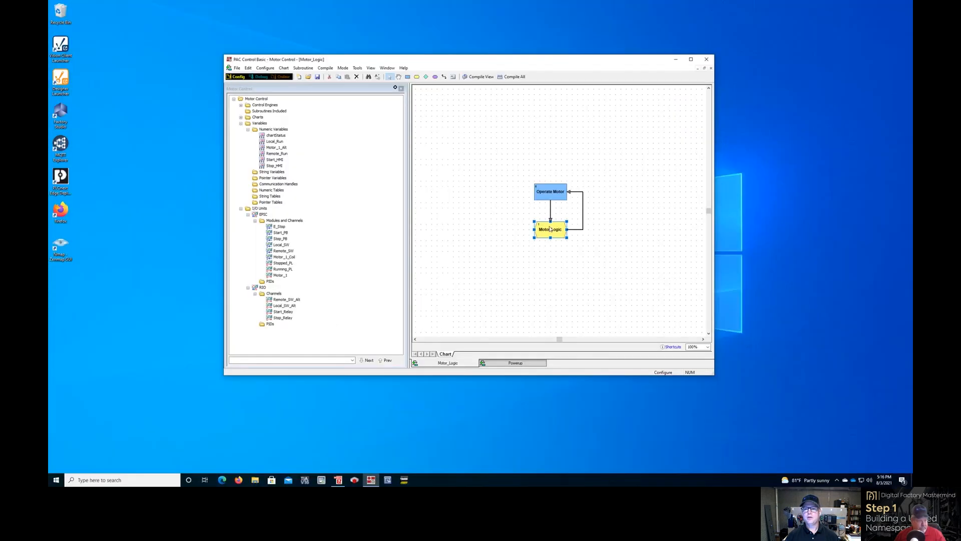
Inspect the Motor Logic block in PAC Control Basic, and return to FactoryStudio to close the Stop Motor dynamics
double_click(551, 228)
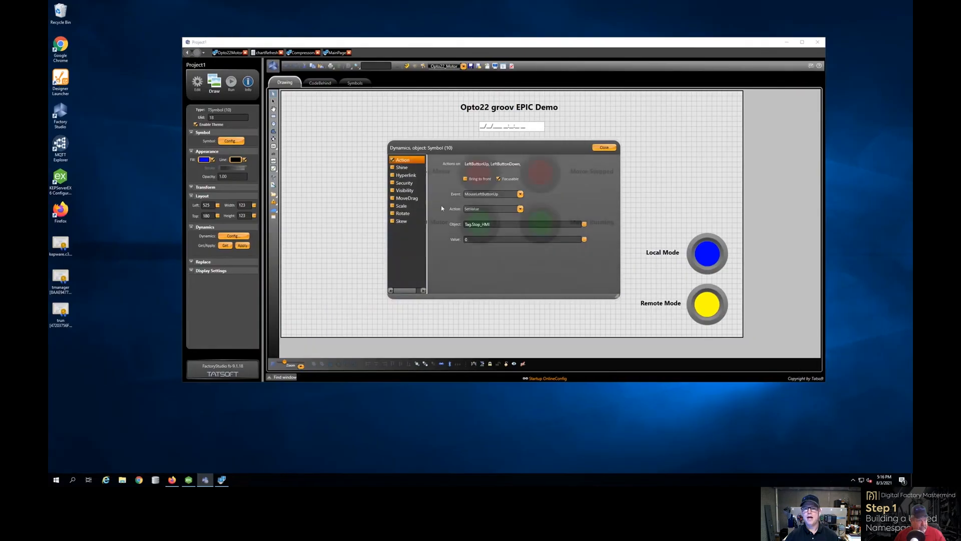
click(605, 147)
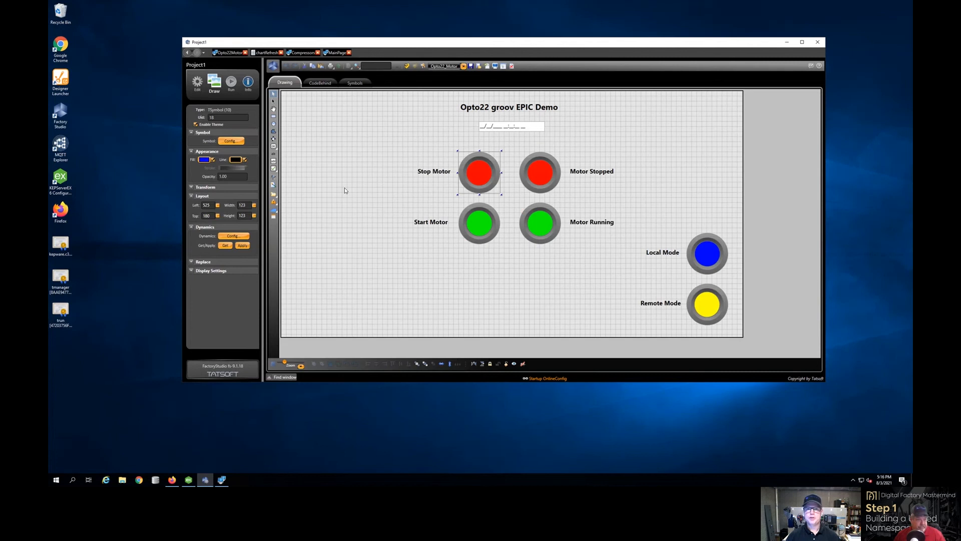
Open the dynamics of the Motor Stopped indicator's inner ellipse to examine its FillColor settings, moving the dialog clear of the indicator
click(557, 195)
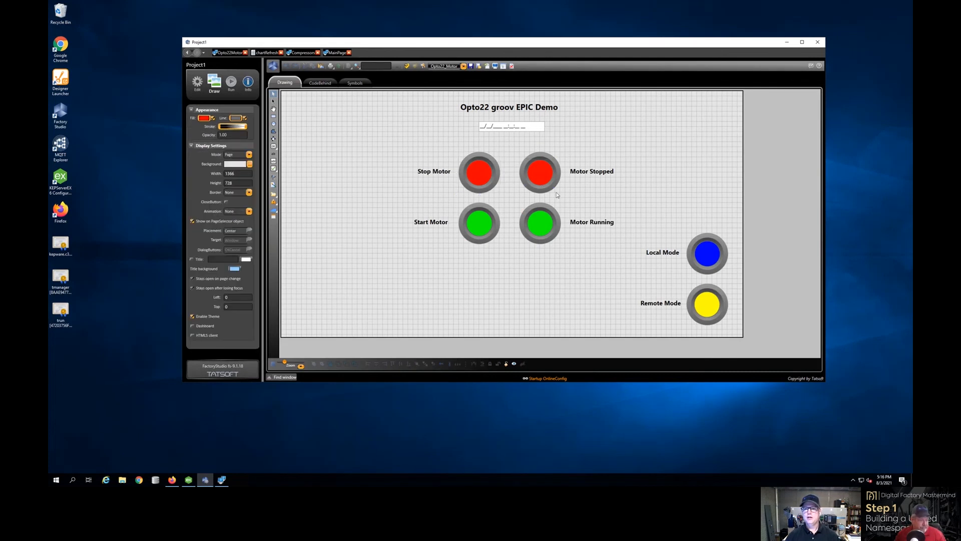
drag(520, 154, 514, 149)
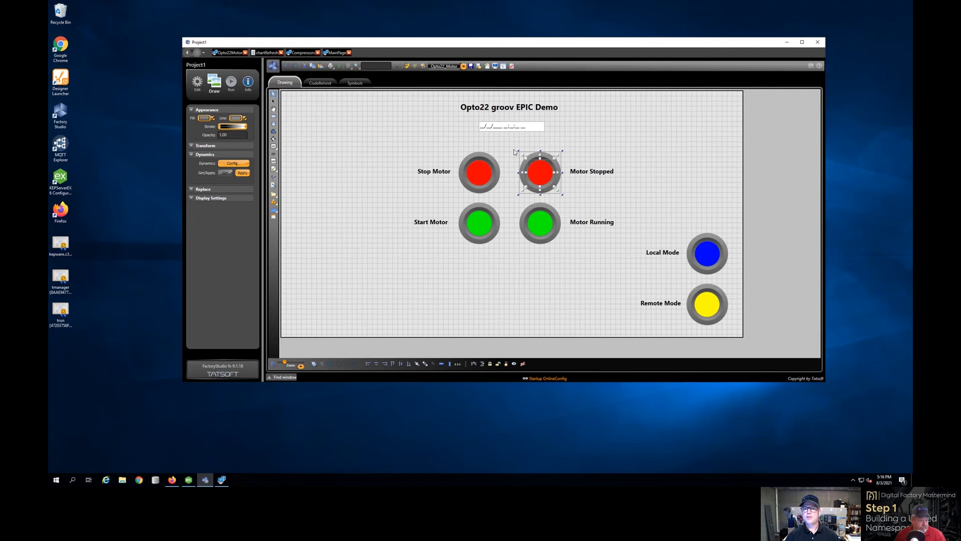
click(578, 204)
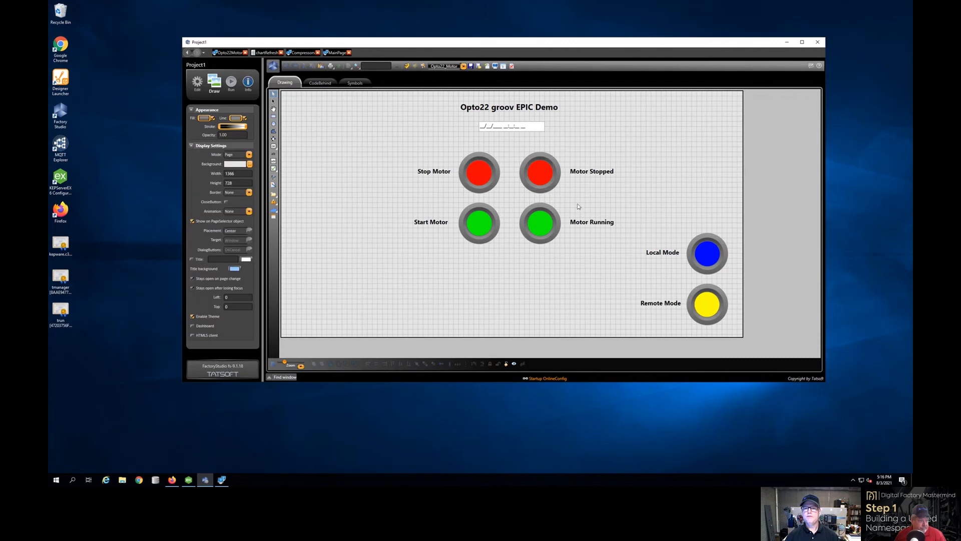
click(541, 175)
click(233, 217)
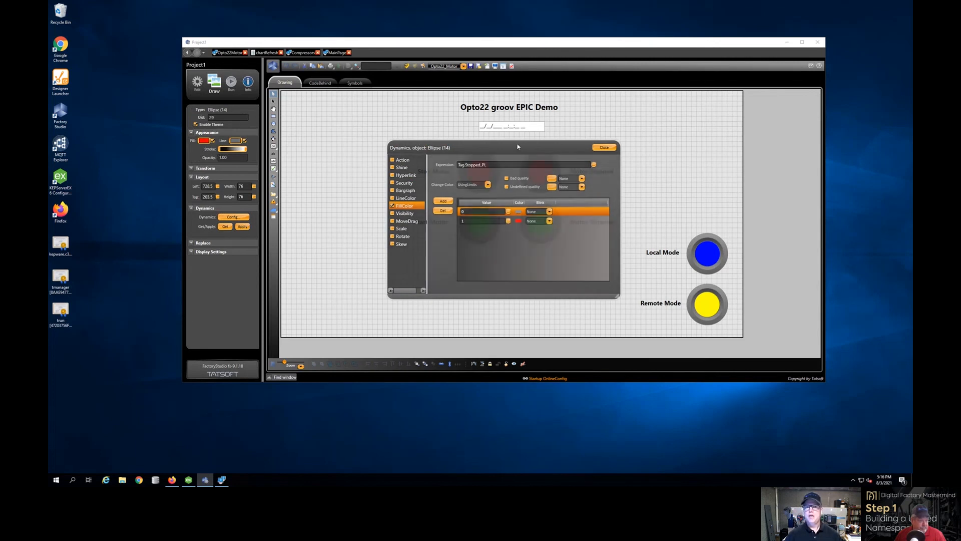
drag(518, 147, 511, 226)
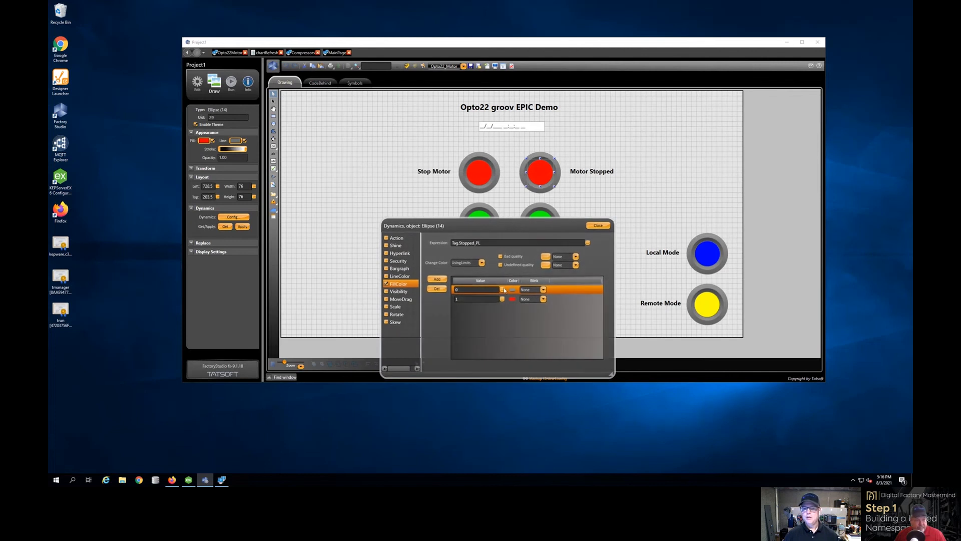
Review the Motor Stopped ellipse's FillColor entries and the Stop Motor button's SetValue action on Tag.Stop_HMI, closing each dynamics dialog
click(493, 299)
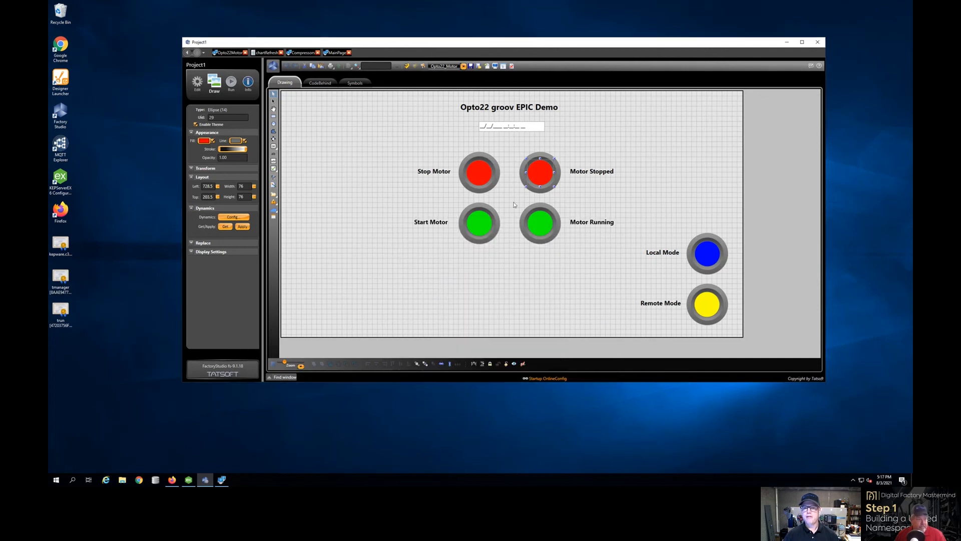
click(481, 175)
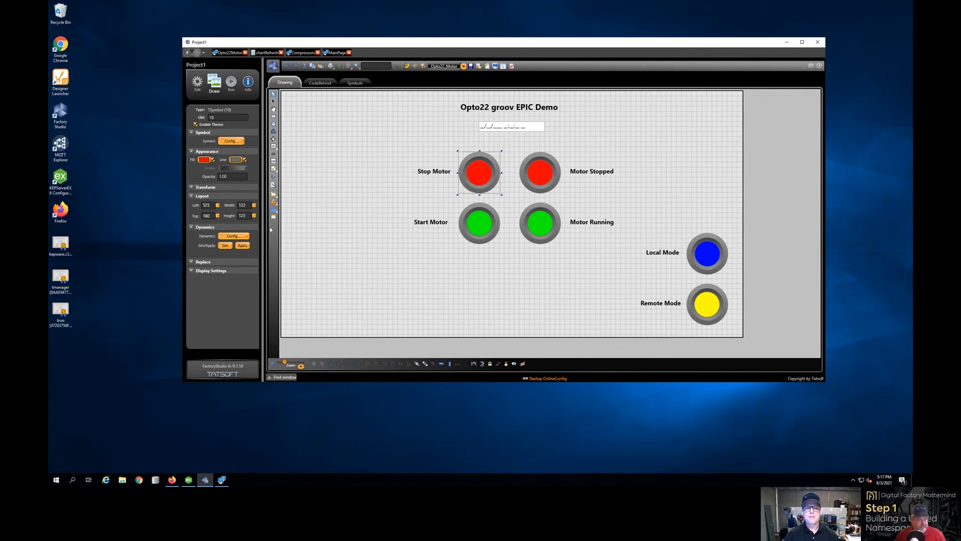
click(232, 236)
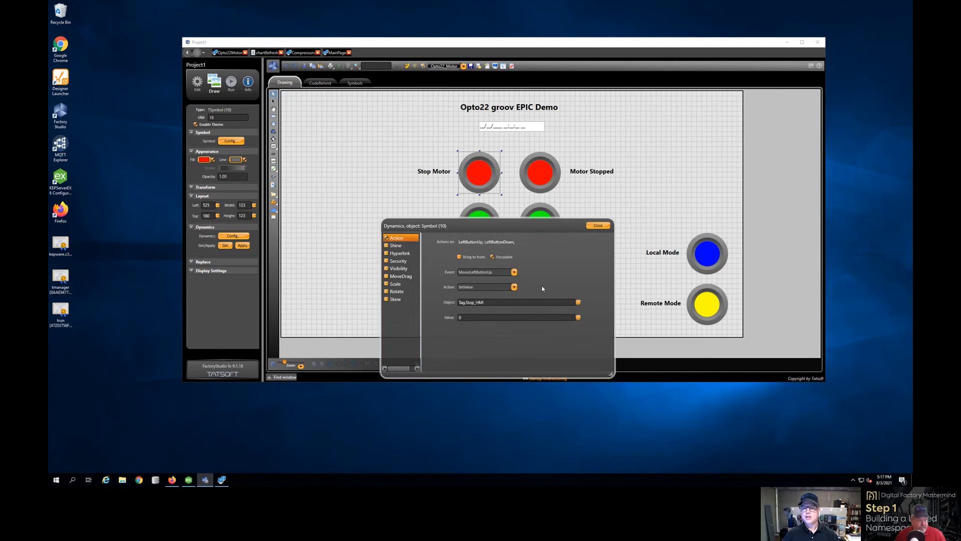
click(598, 225)
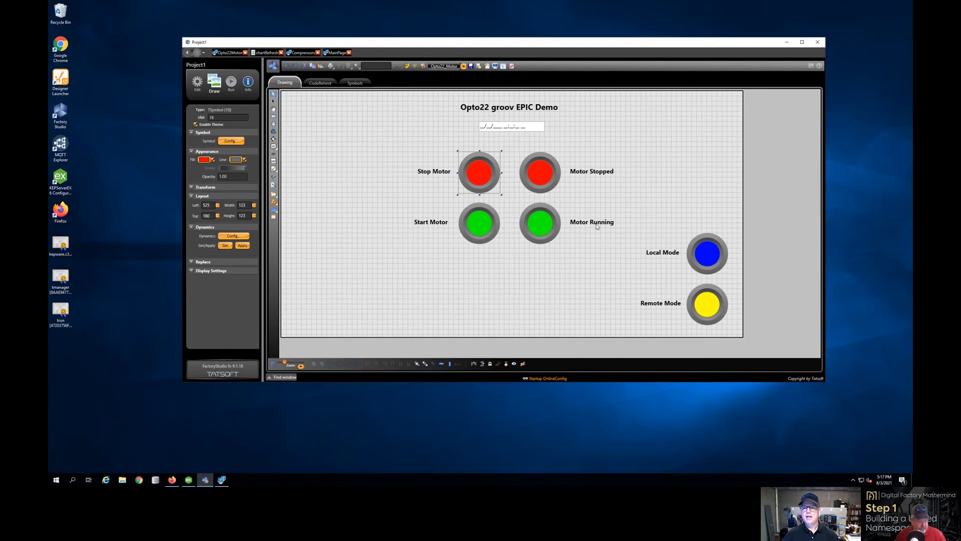
Reopen the Motor Stopped ellipse's dynamics, examine the FillColor settings driven by Tag.Stopped_PL, and close the dialog
click(542, 172)
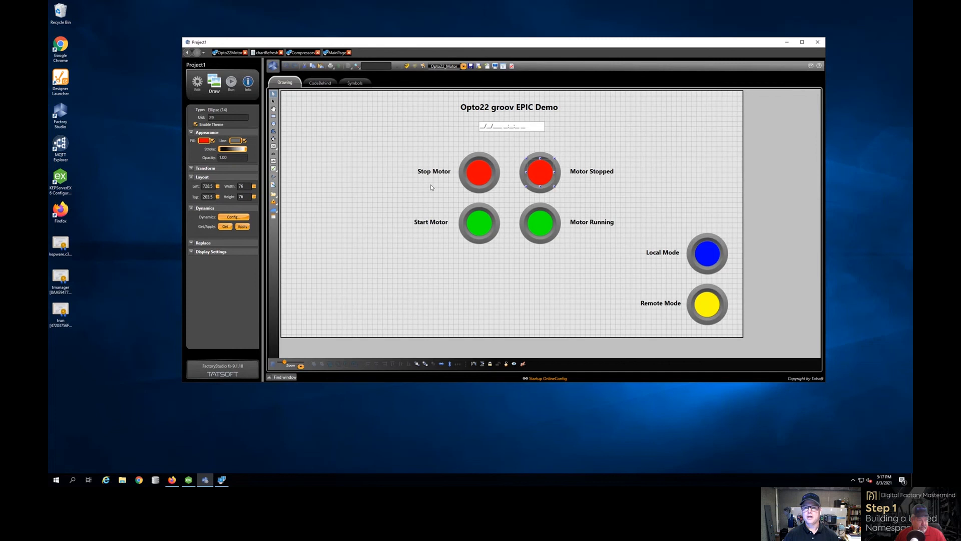
double_click(540, 176)
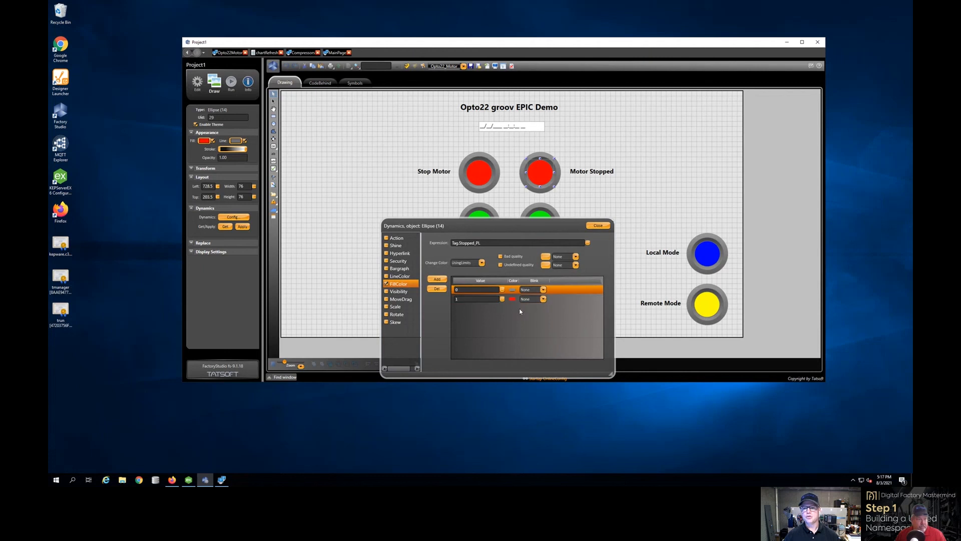
click(551, 229)
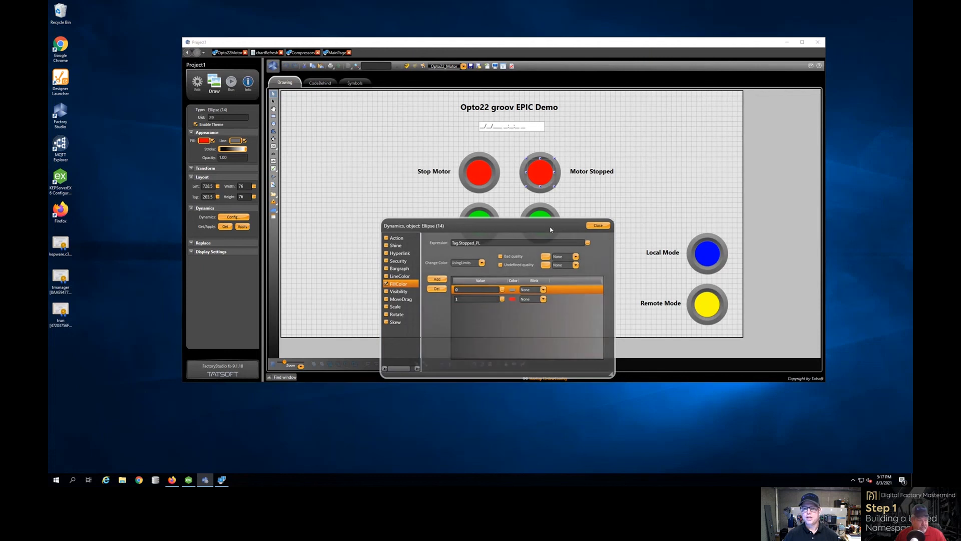
click(599, 226)
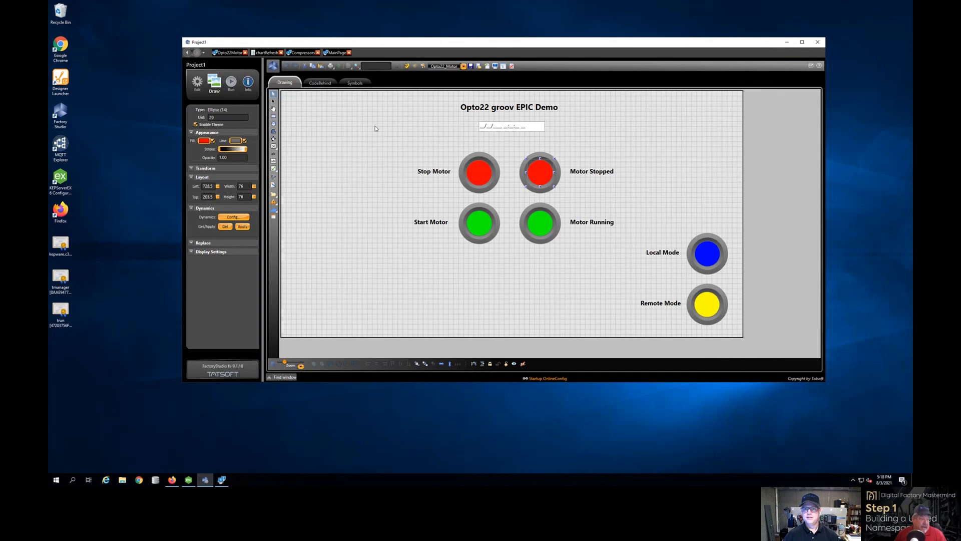
View the project's Startup run settings and switch to the running Startup Window showing the Opto22 groov EPIC Demo display
click(233, 82)
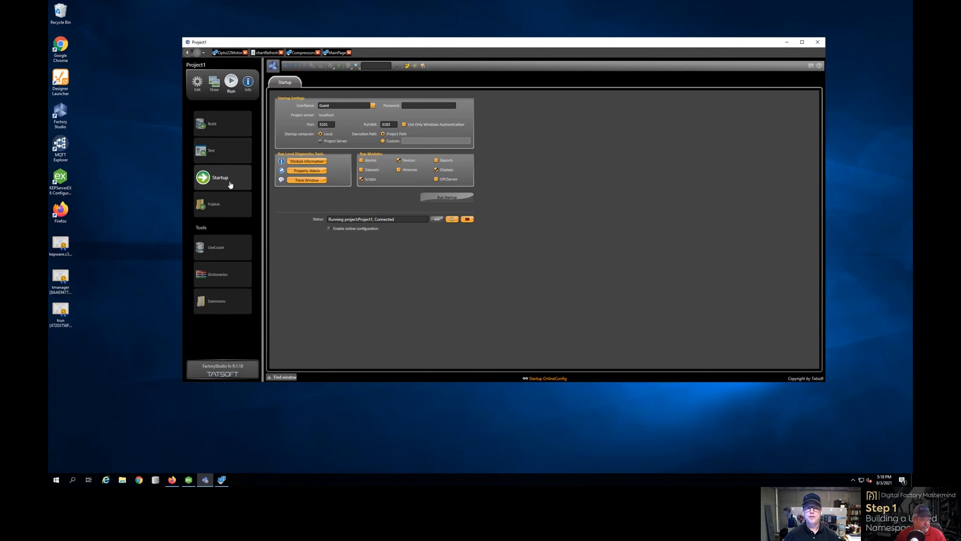
click(786, 43)
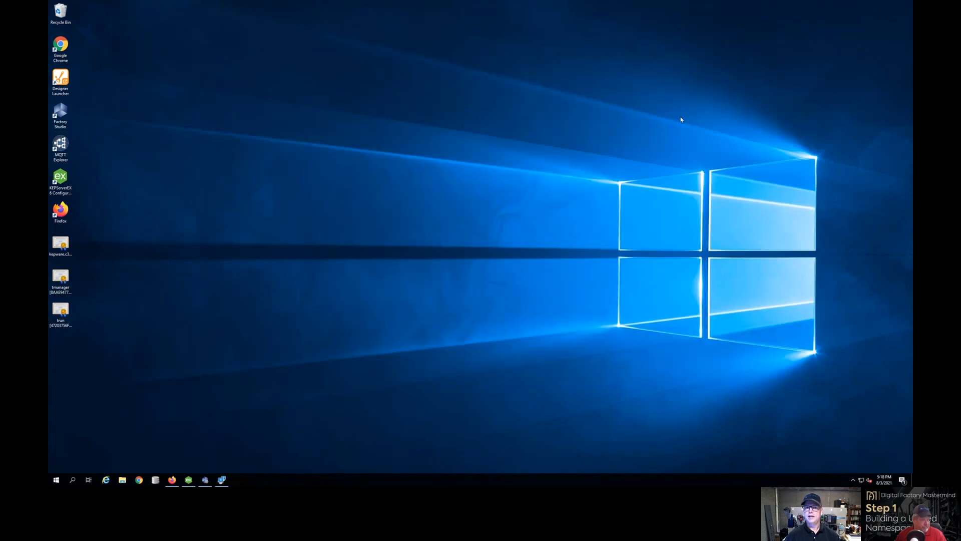
click(222, 479)
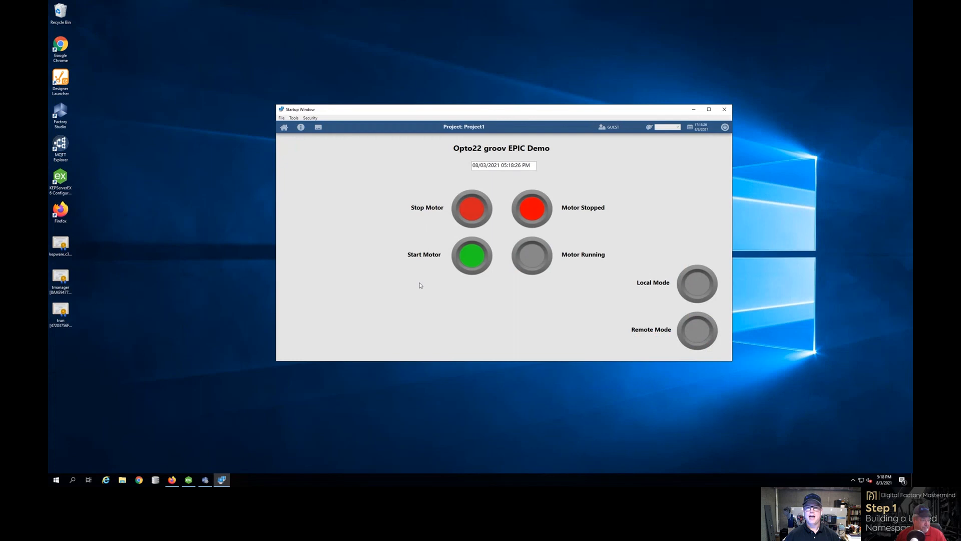
drag(409, 114, 400, 97)
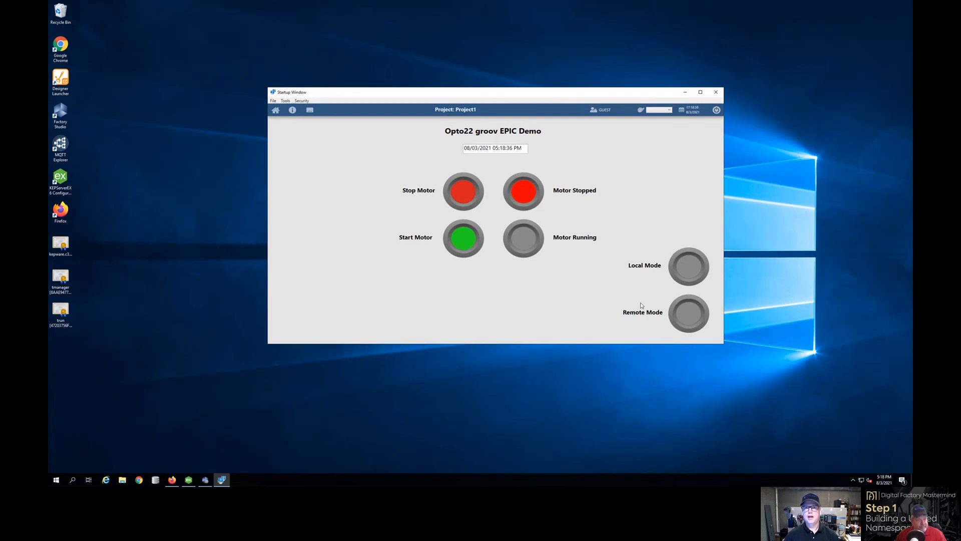
Switch to groov Manage in Firefox, toggle the state of channel 0, Remote_SW_Alt, and return to the running HMI display
click(172, 480)
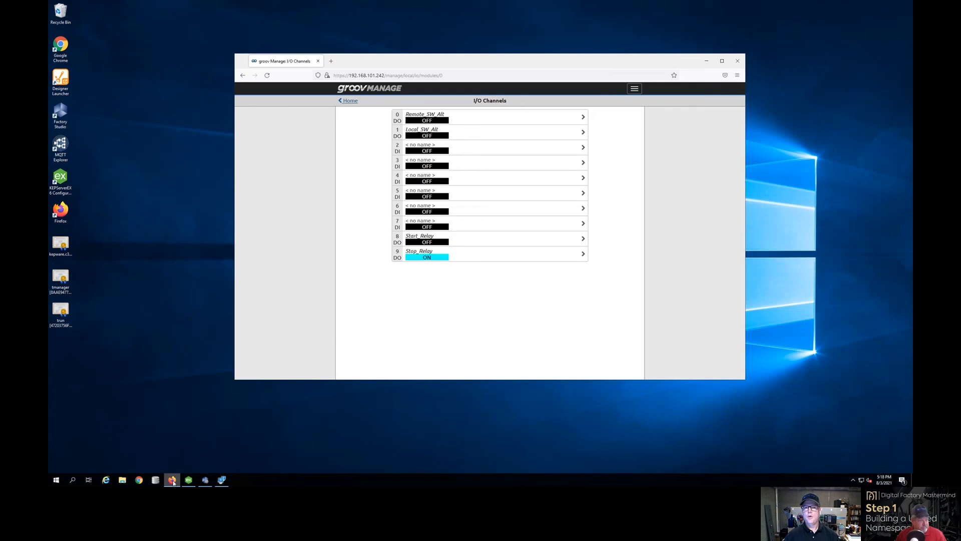
click(510, 122)
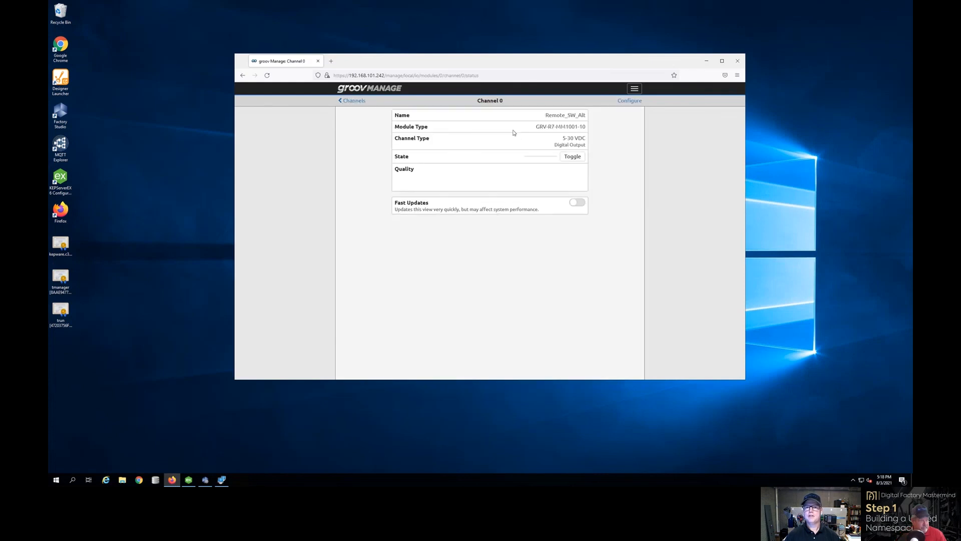
click(575, 159)
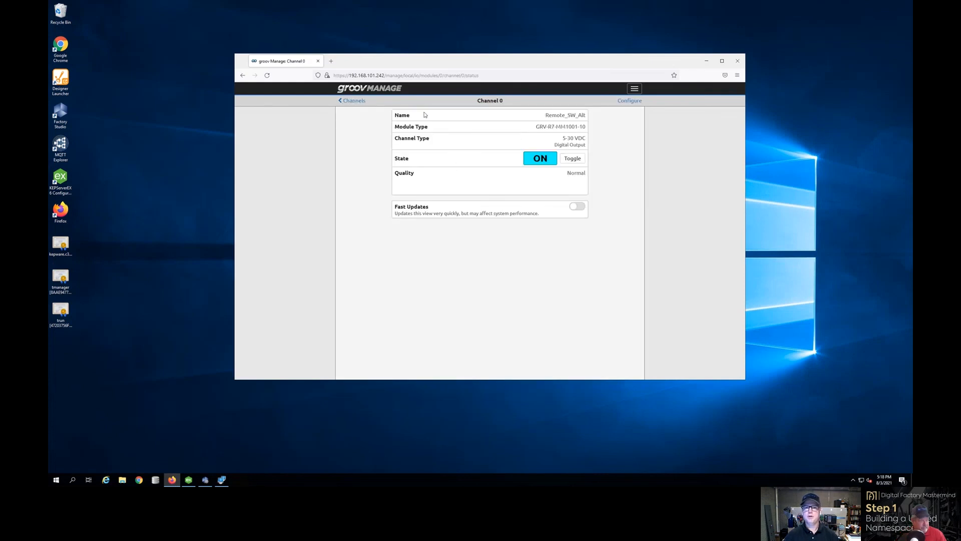
click(707, 60)
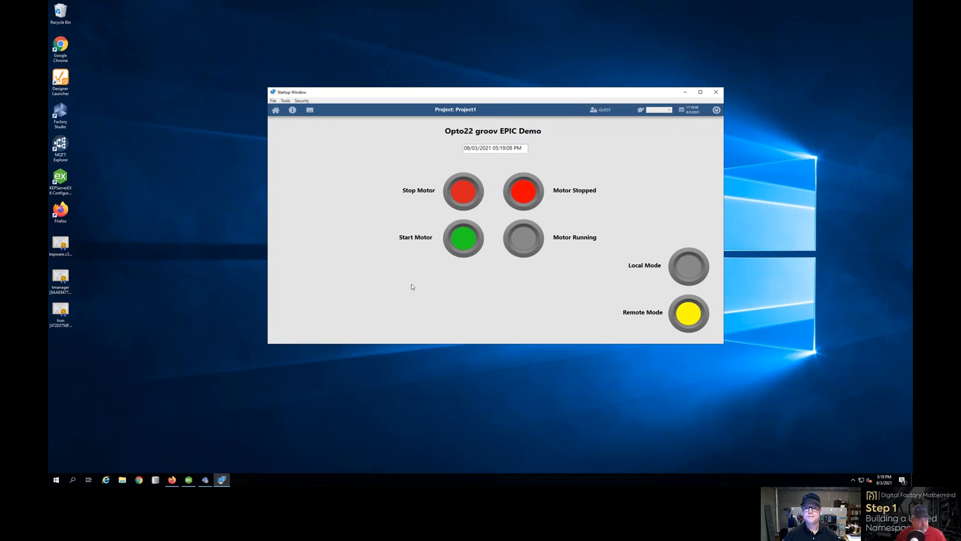
Start and stop the motor from the running HMI display, and shift the Startup Window slightly on the desktop
click(455, 244)
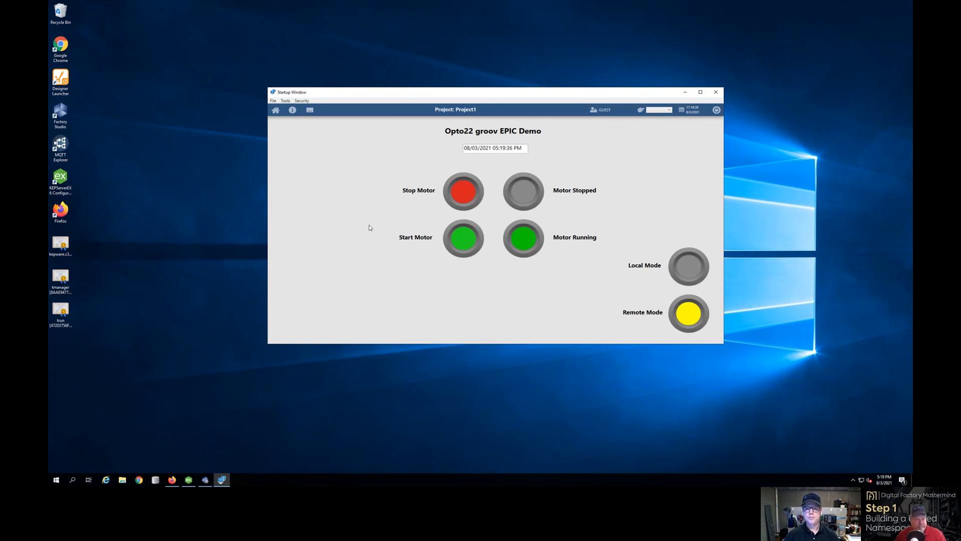
click(464, 196)
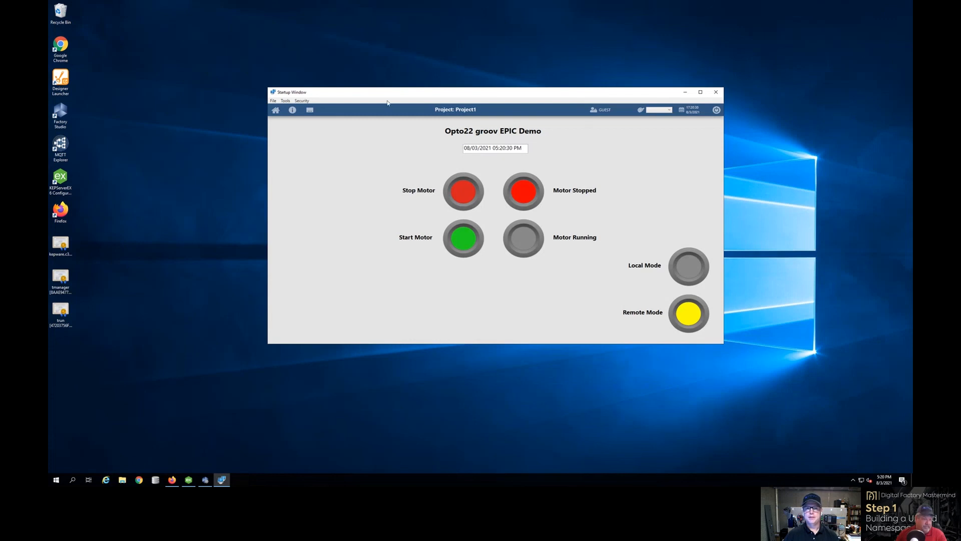
drag(387, 95, 387, 93)
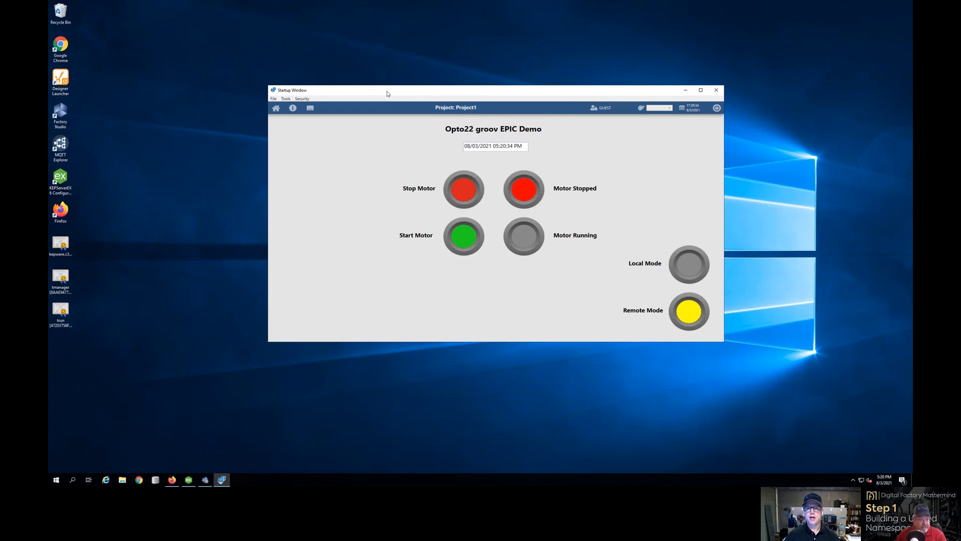
drag(388, 93, 383, 92)
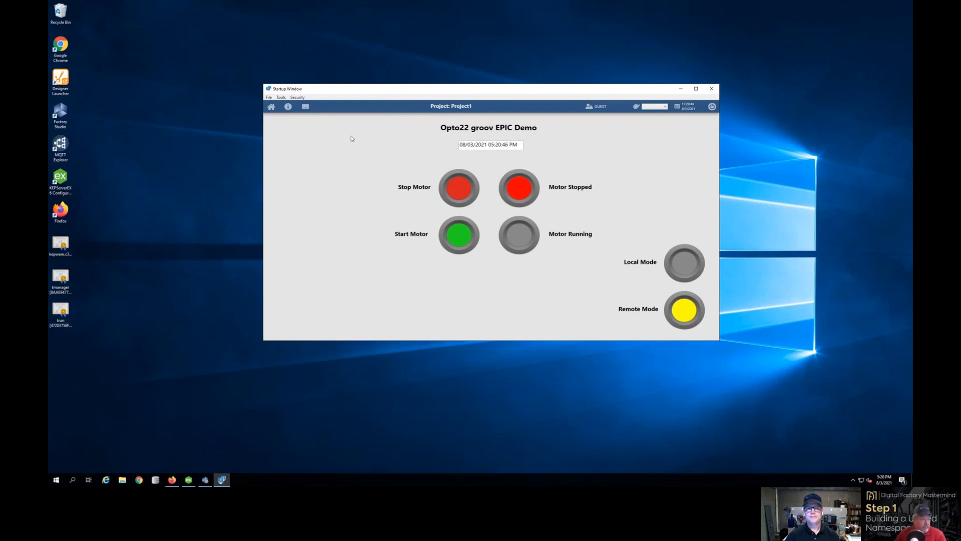
Switch the running HMI to MainPage and expand the folder directly beneath the MQTT root in its asset tree
click(305, 108)
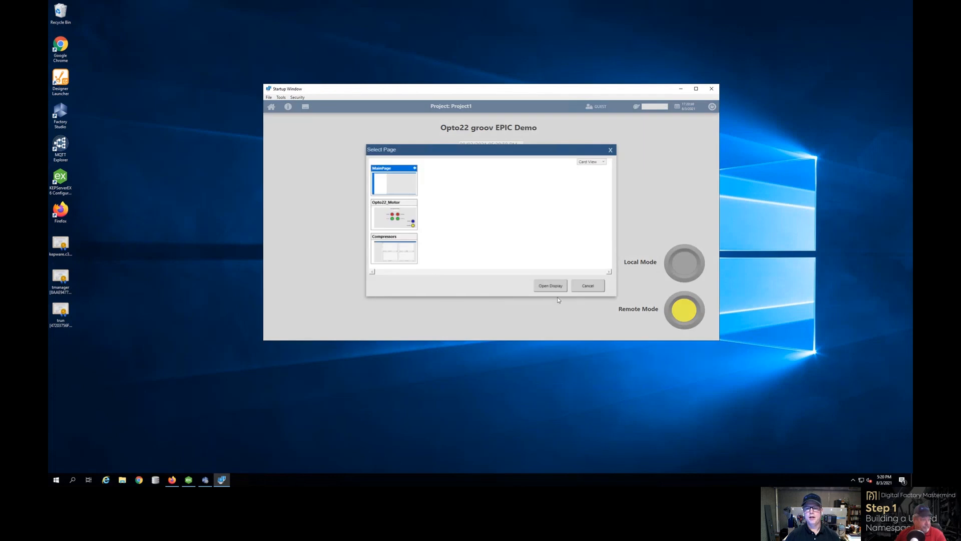
click(551, 285)
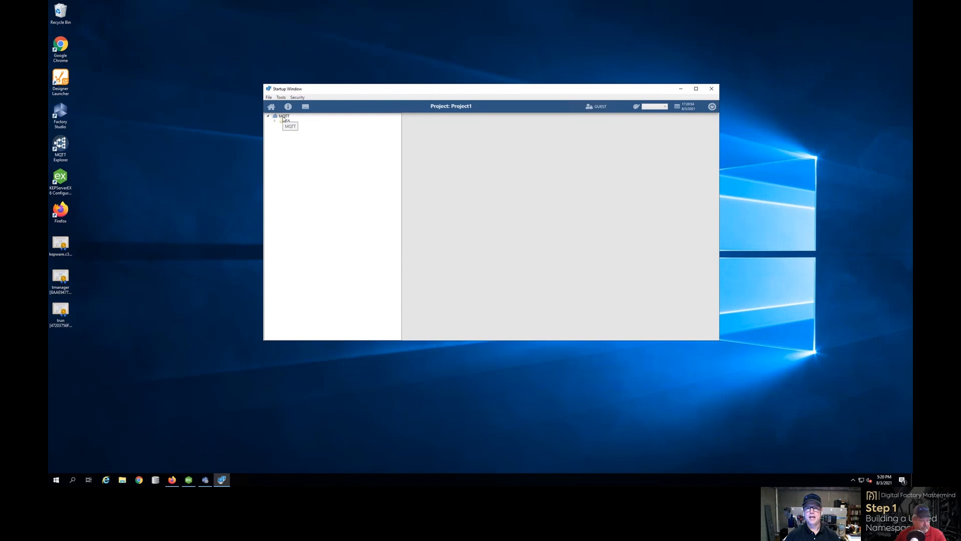
click(274, 121)
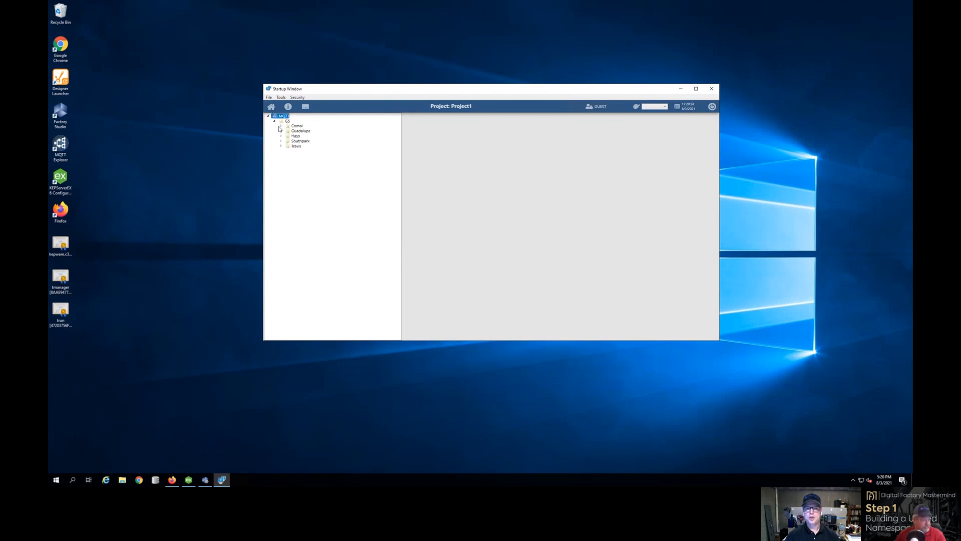
In FactoryStudio, review the tag objects, device points and the MQTTspB and OPCUA channels, and return to the running HMI
click(206, 481)
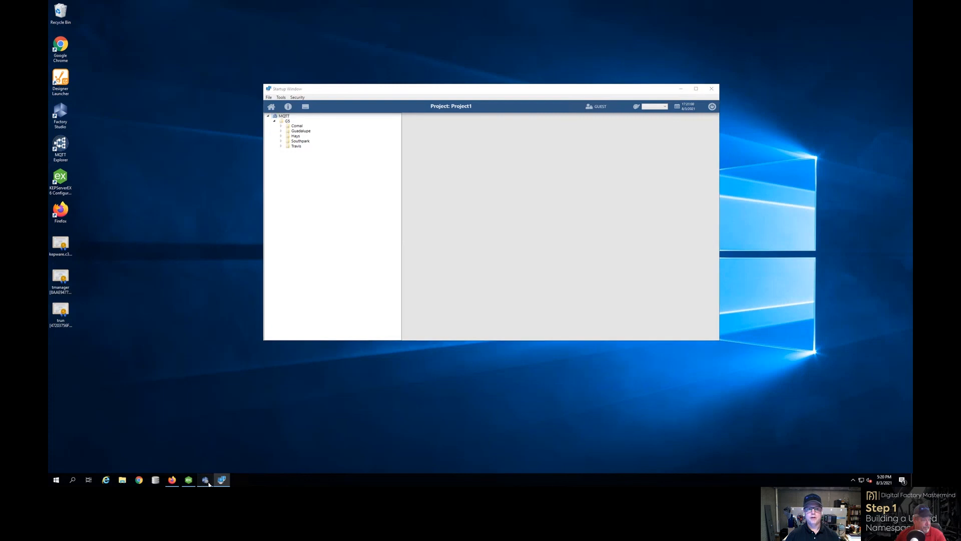
click(197, 83)
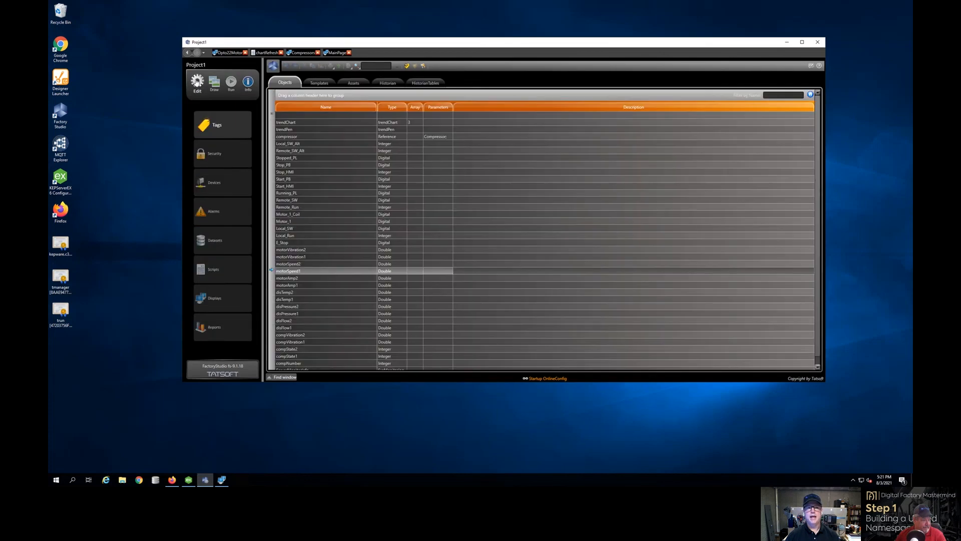
click(224, 182)
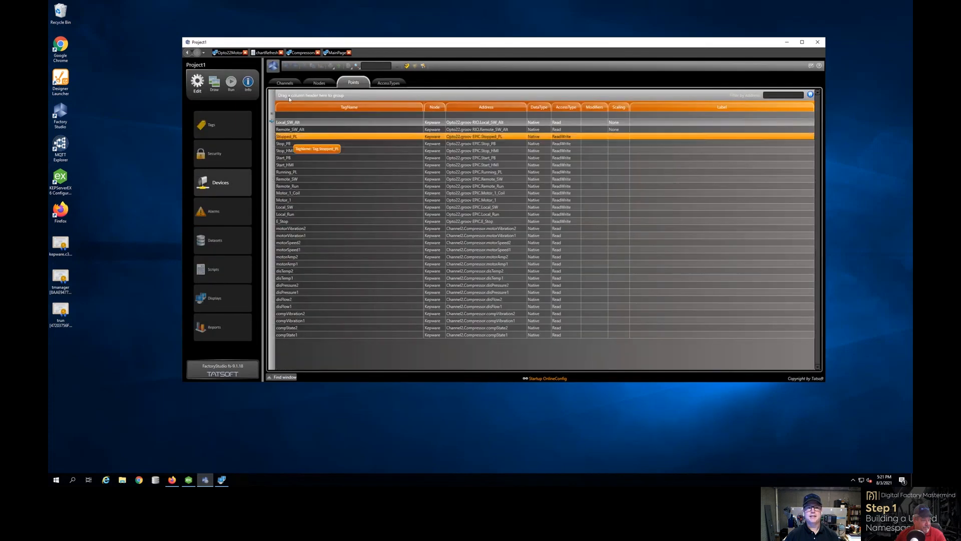
click(285, 82)
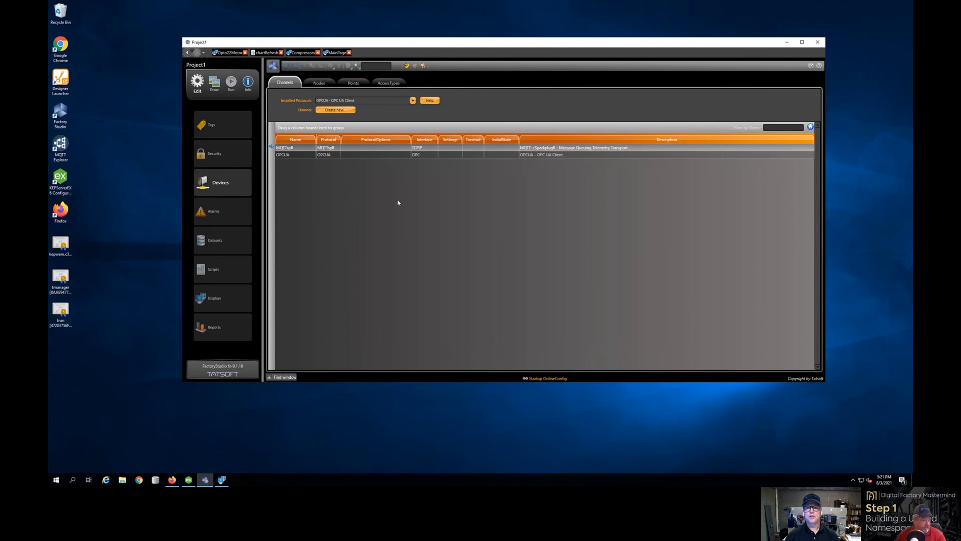
click(788, 43)
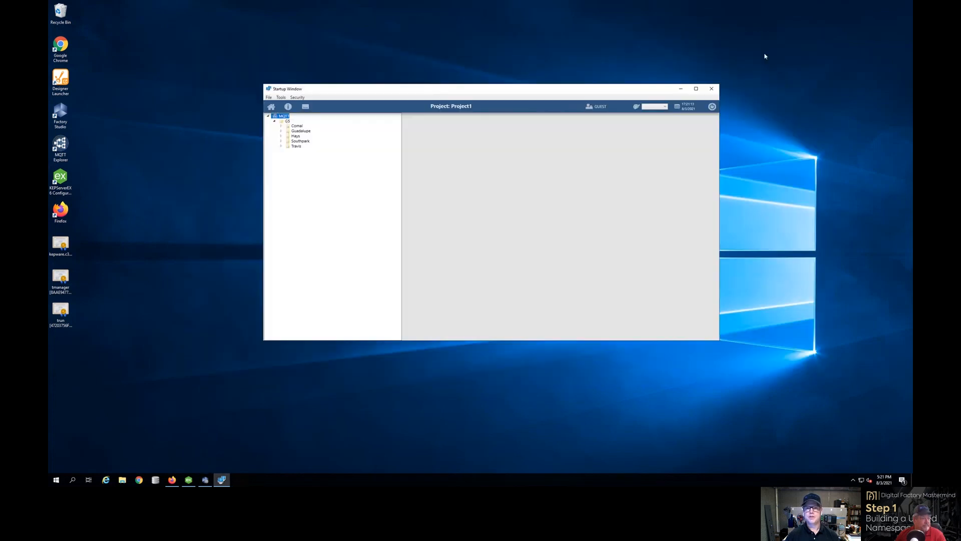
Expand Southpark, Packaging and Line 1 in MainPage's MQTT asset tree
click(281, 142)
click(288, 156)
click(294, 161)
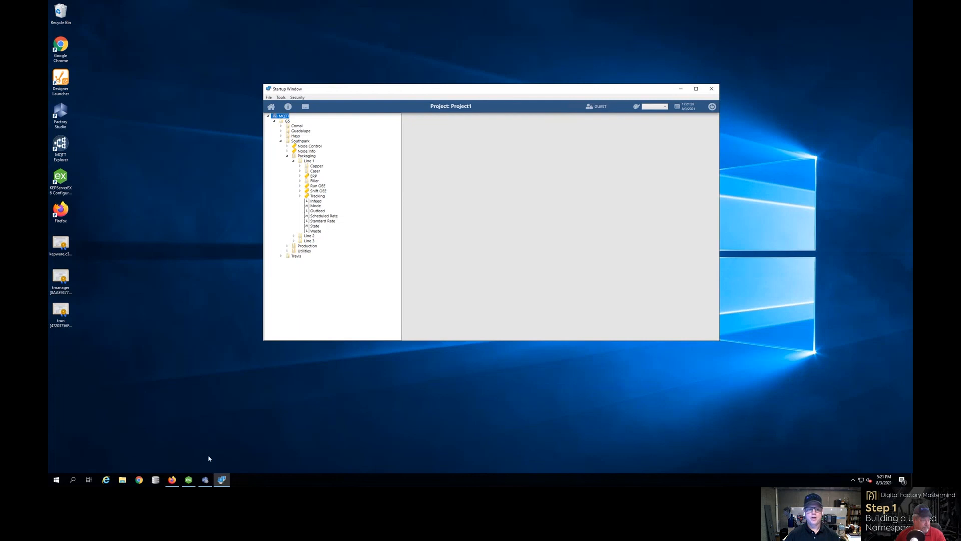
Check the project's tag objects in FactoryStudio against the MQTT tree, and return to the running MainPage
click(206, 480)
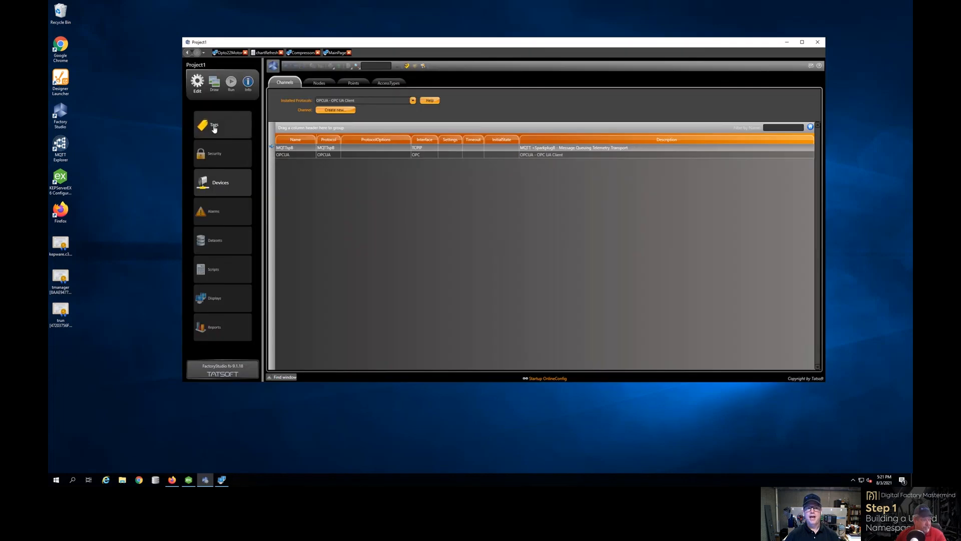
click(215, 126)
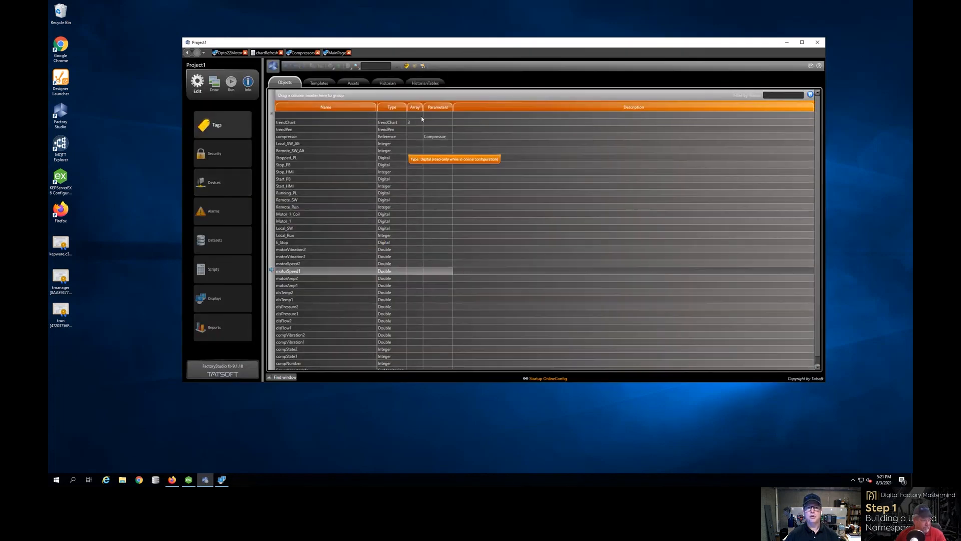
click(787, 42)
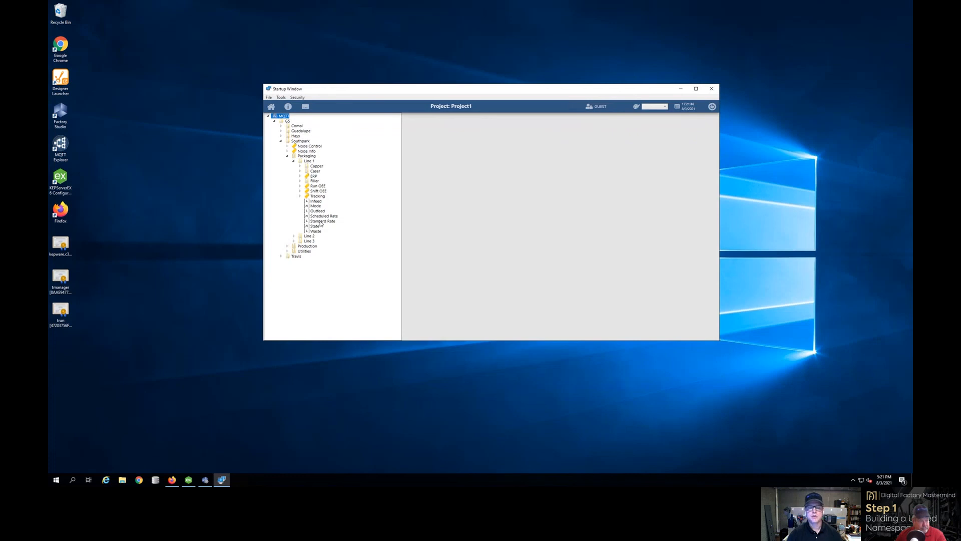
Open the Compressors display in the running HMI and switch its dashboard to Compressor 1
drag(365, 92, 366, 77)
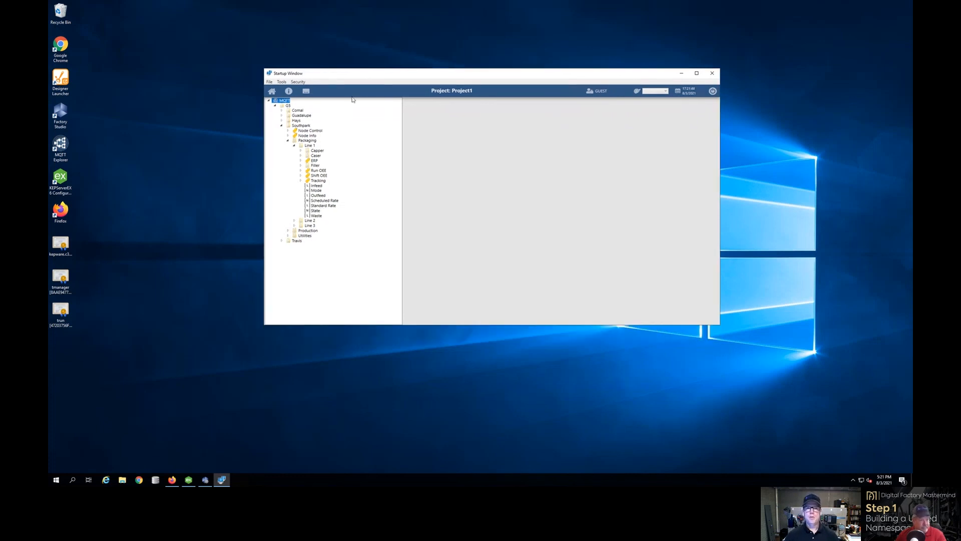
click(307, 91)
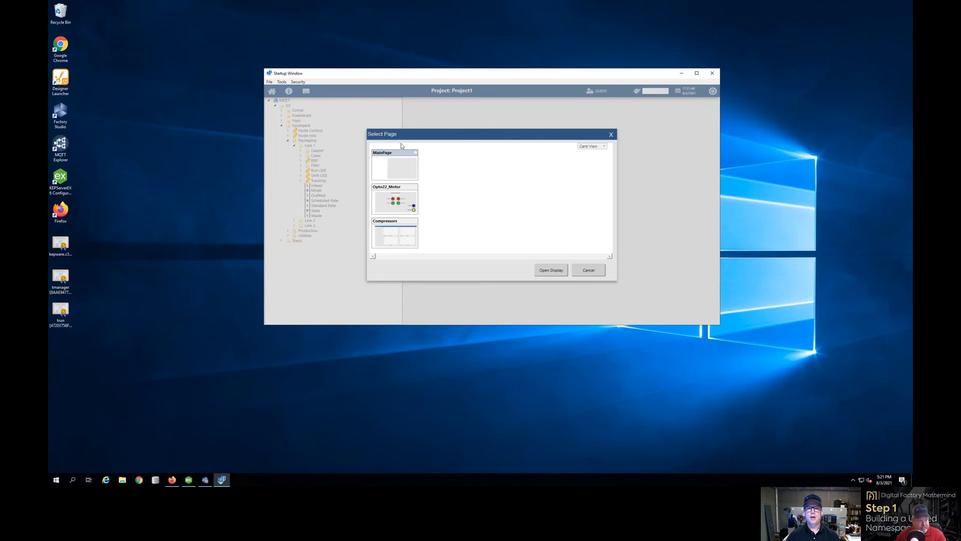
click(395, 239)
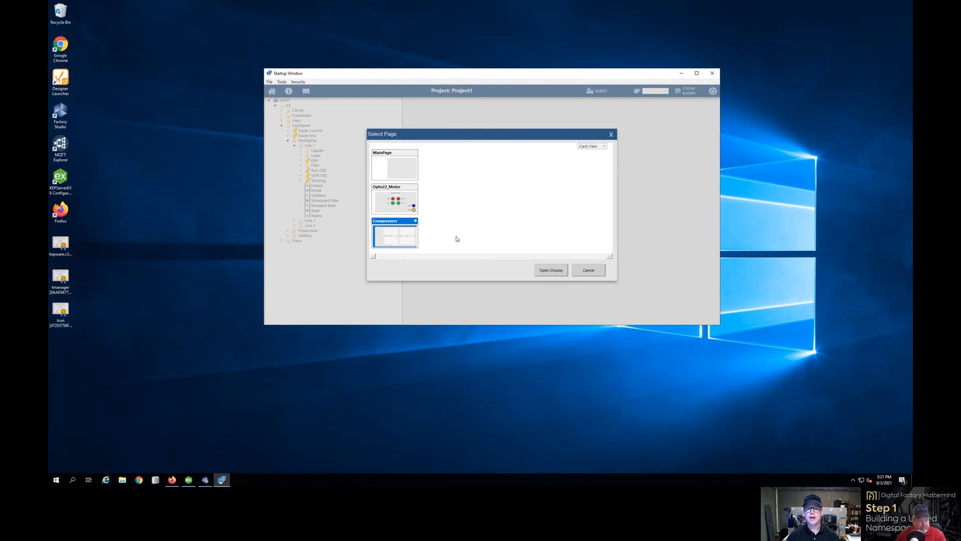
click(550, 270)
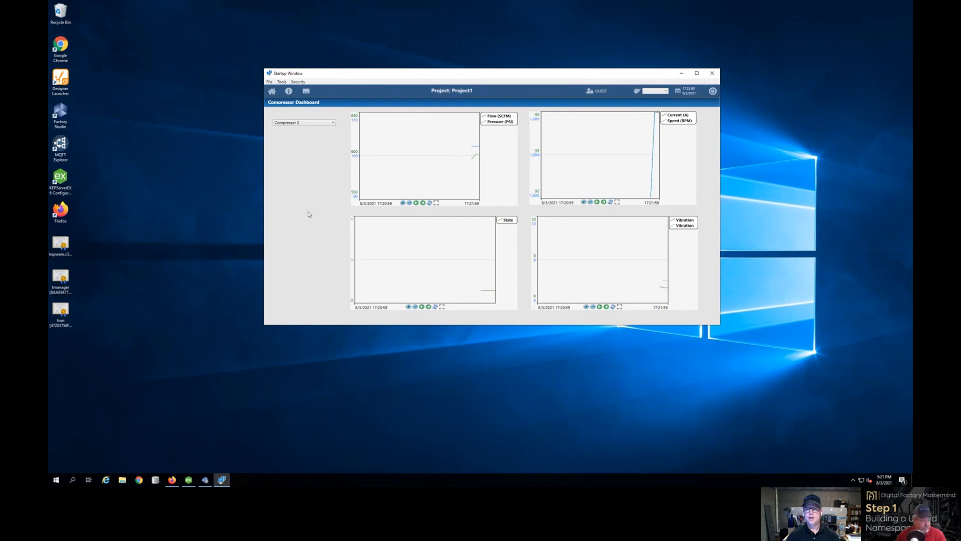
click(333, 122)
click(309, 137)
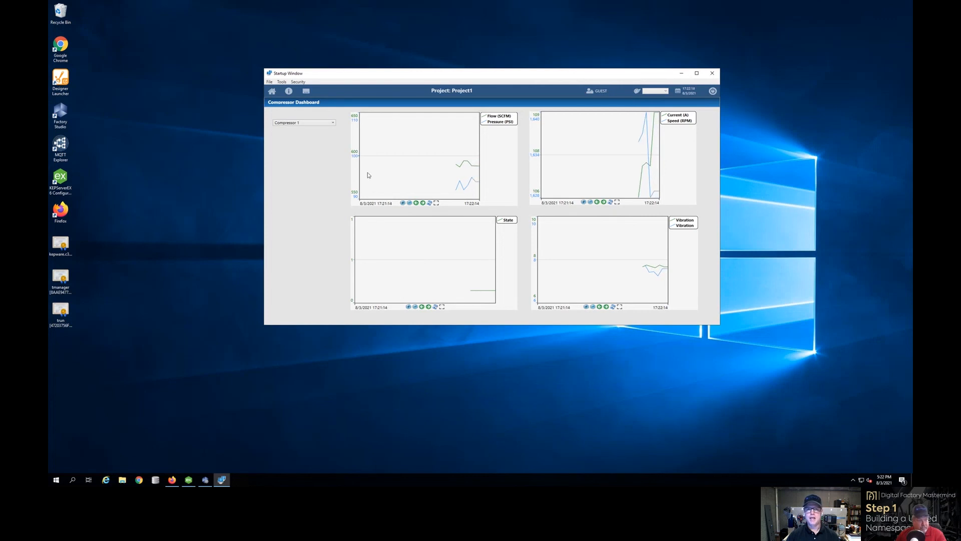
Open the Opto22_Motor display in the running HMI and start the motor
drag(415, 72, 413, 64)
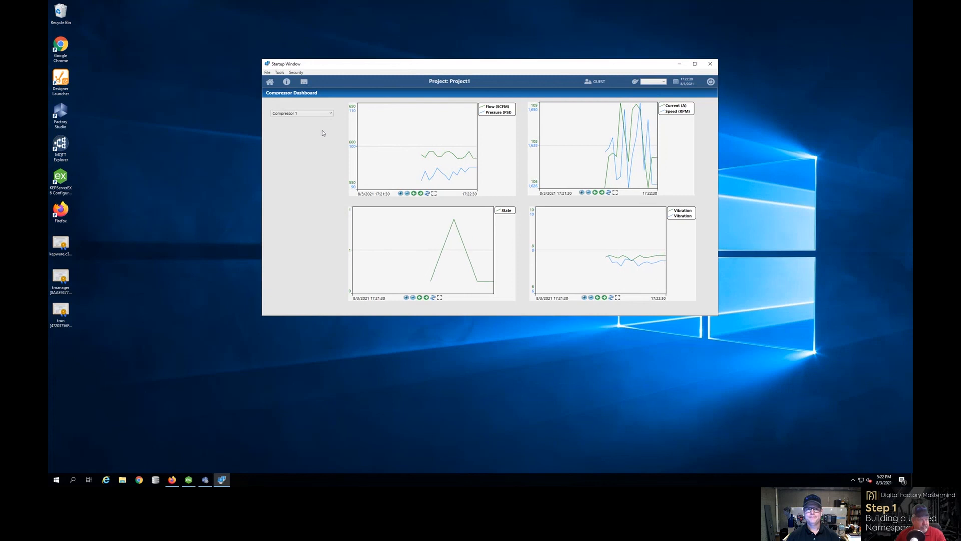
click(304, 81)
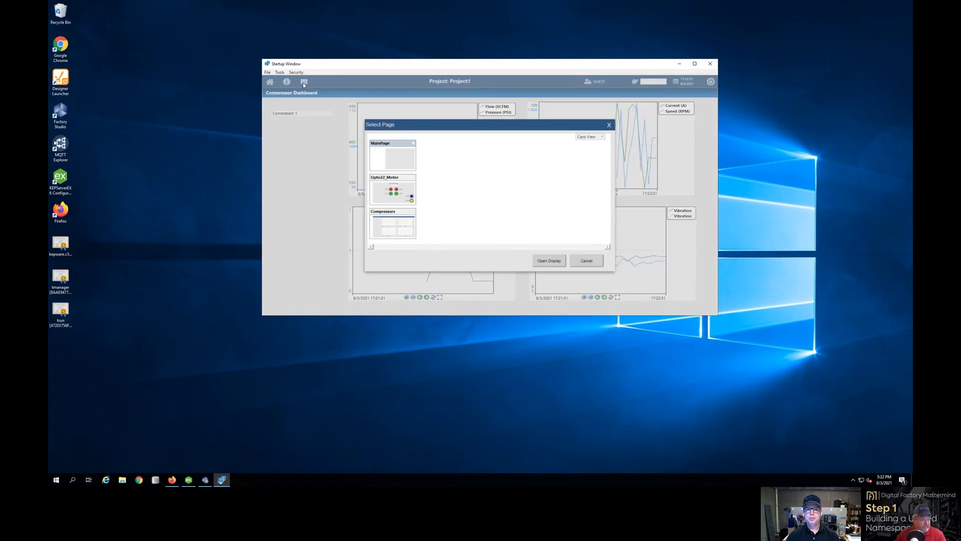
click(400, 198)
click(549, 261)
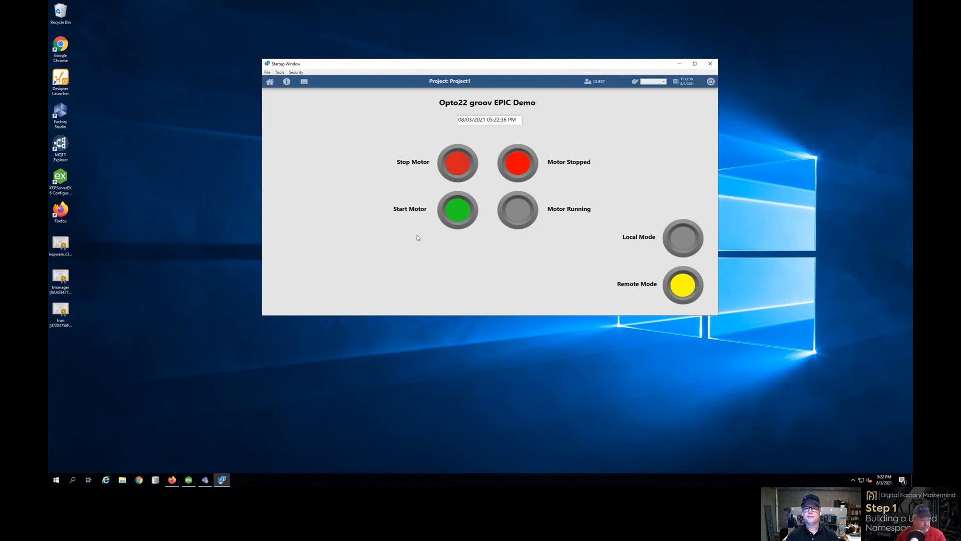
click(455, 212)
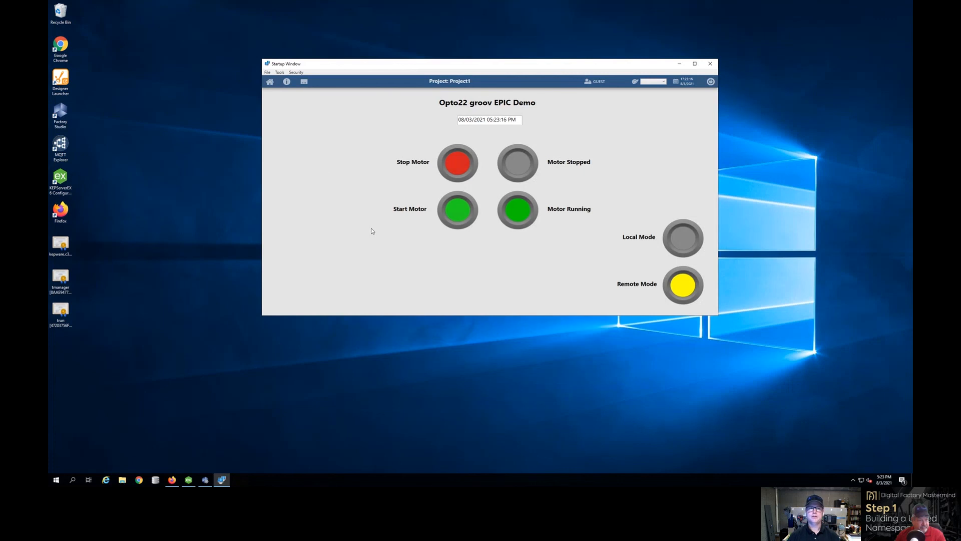
Switch the HMI to MainPage and expand Comal, Stations, Pumps and Towers, and the nested Comal folder in the MQTT tree
click(304, 82)
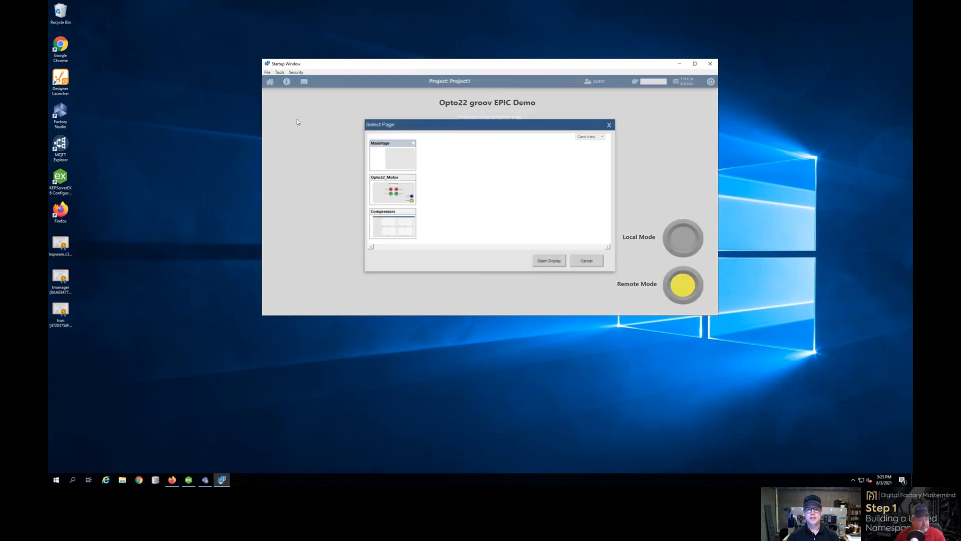
click(376, 222)
click(383, 156)
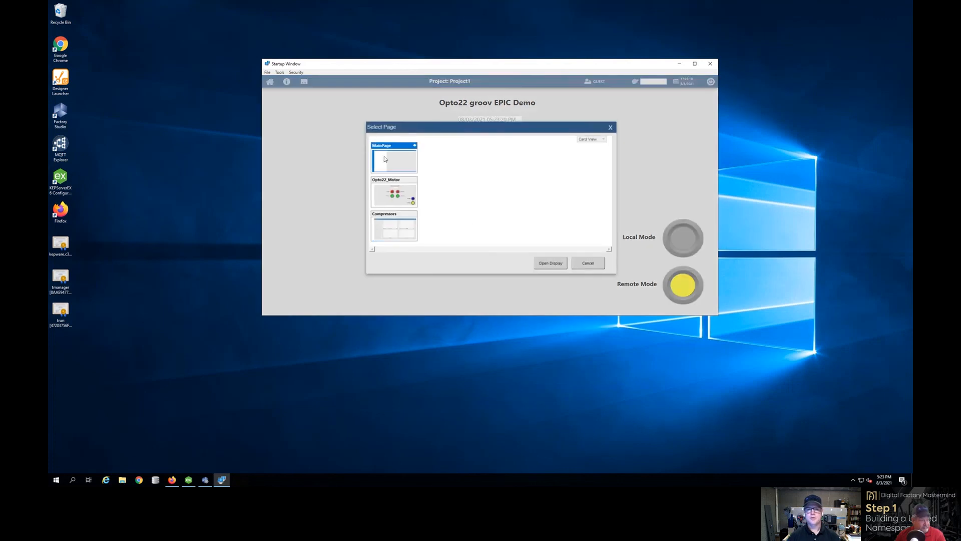
click(548, 265)
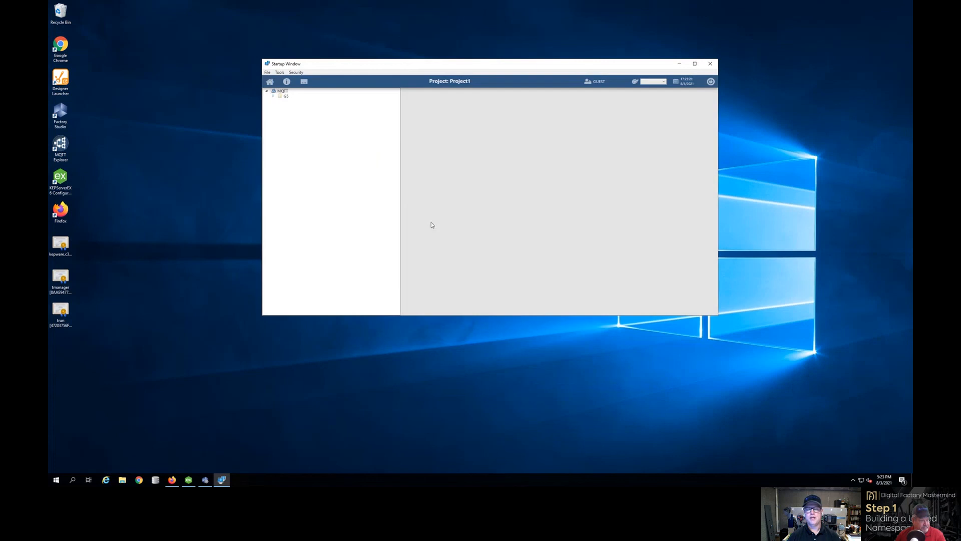
click(273, 97)
click(280, 101)
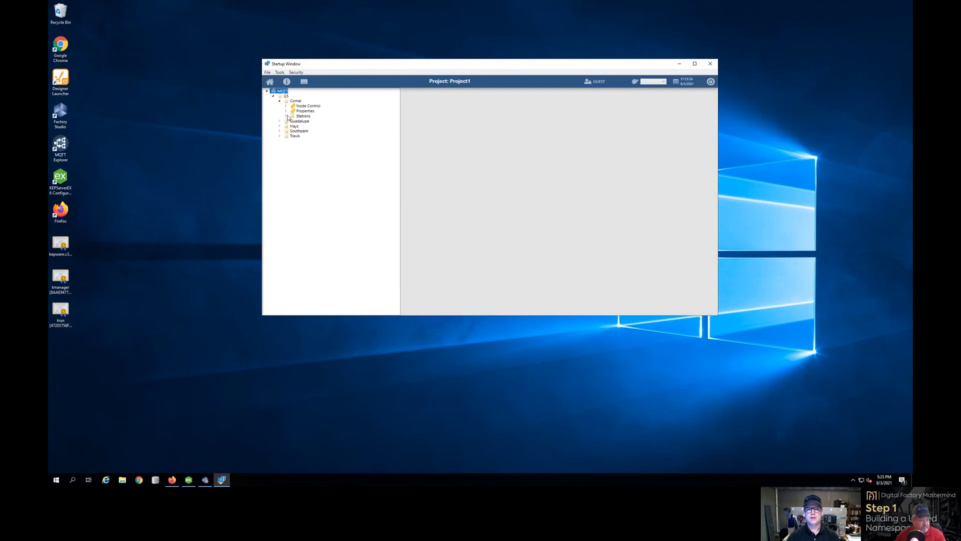
click(287, 116)
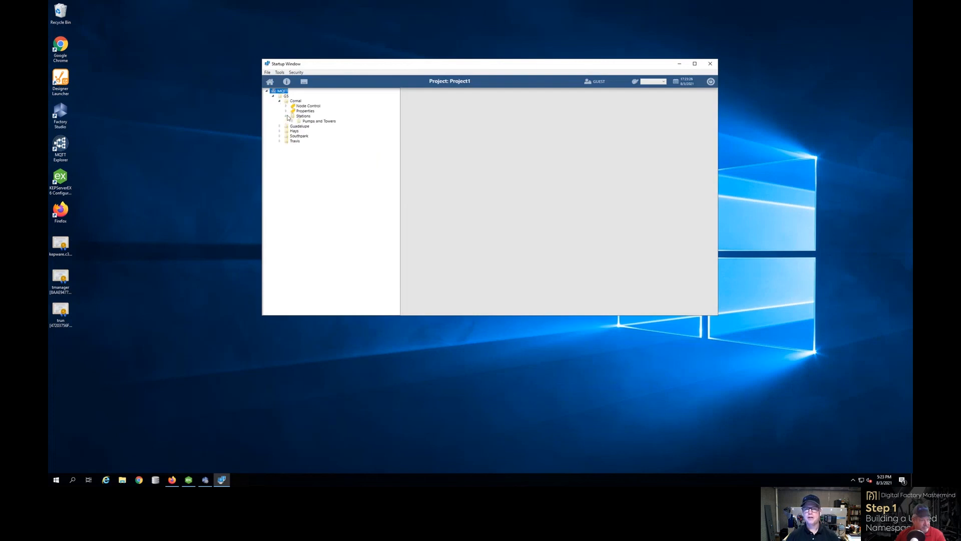
click(292, 122)
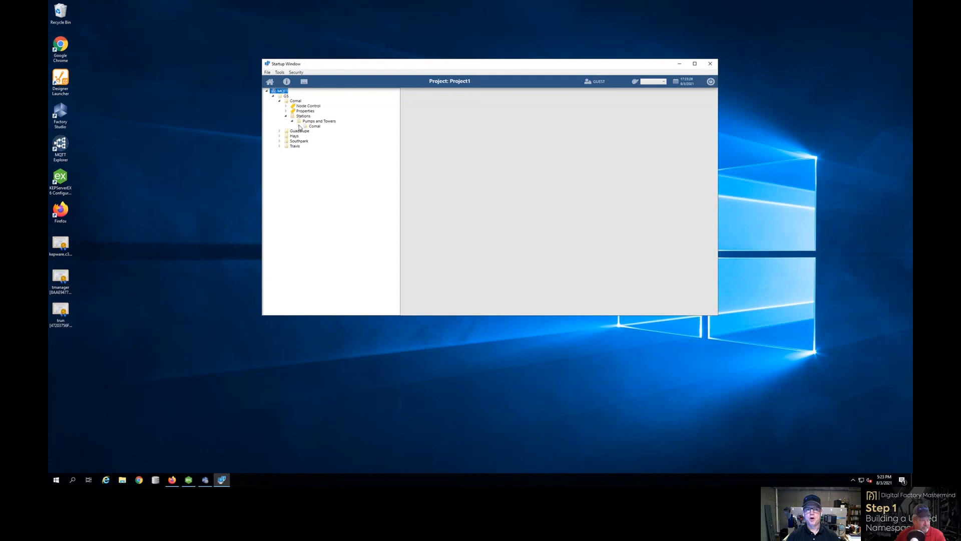
click(300, 126)
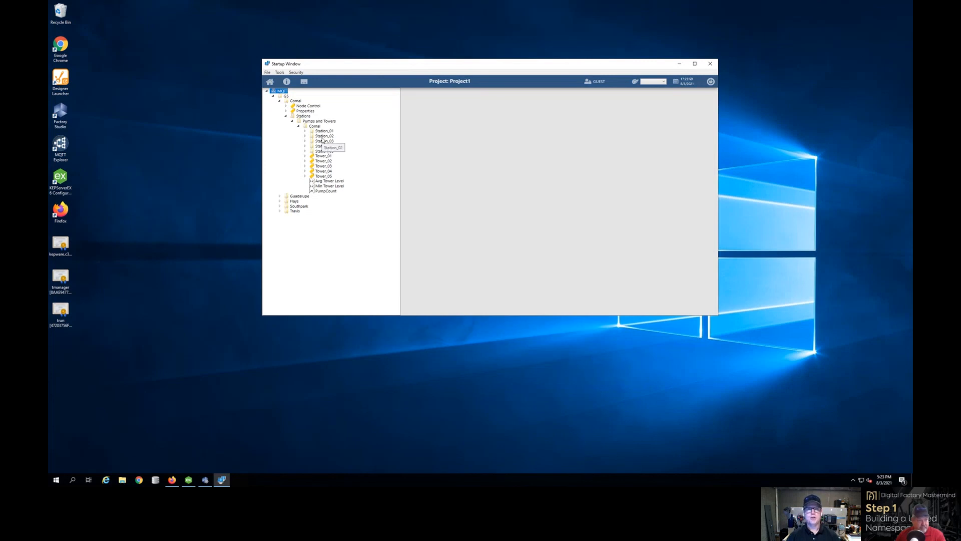
Return the running HMI from MainPage to the Opto22_Motor display
drag(416, 65, 415, 61)
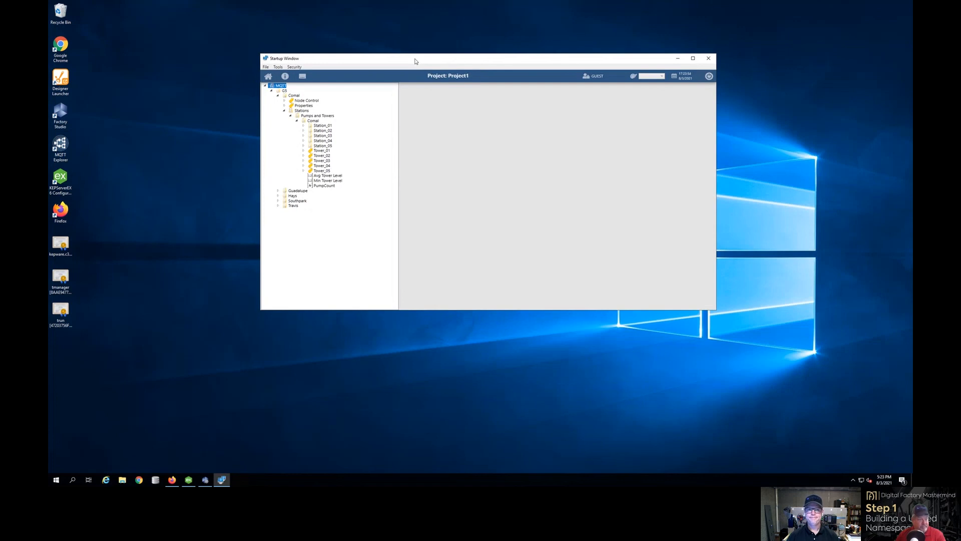
click(303, 77)
click(395, 187)
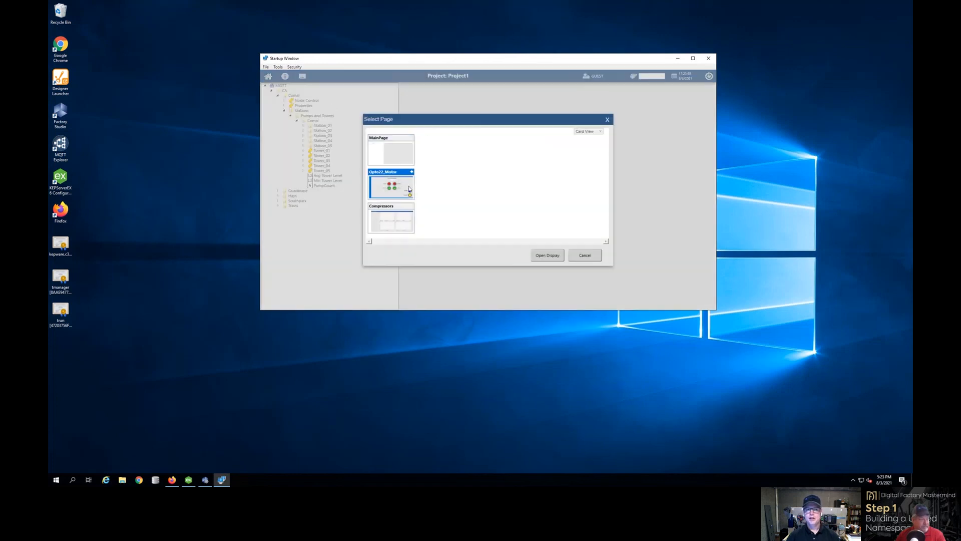
click(536, 253)
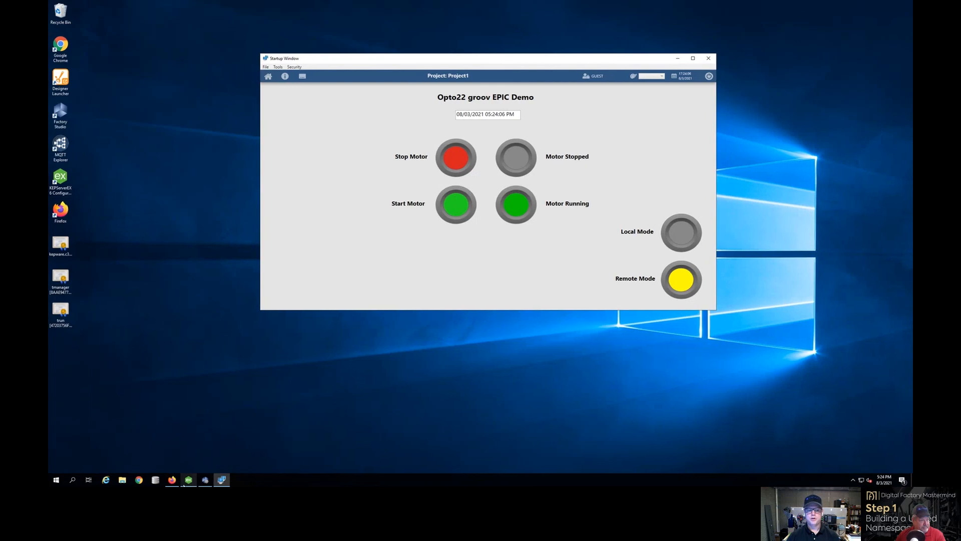
Glance at the KEPServerEX configuration, and in FactoryStudio review the device channels and the list of installed protocols
click(189, 480)
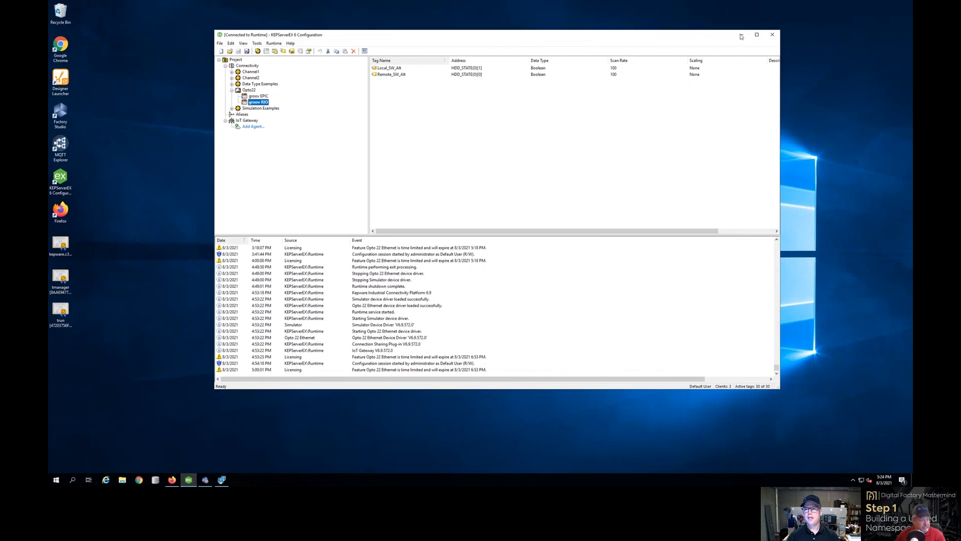
click(742, 34)
click(206, 480)
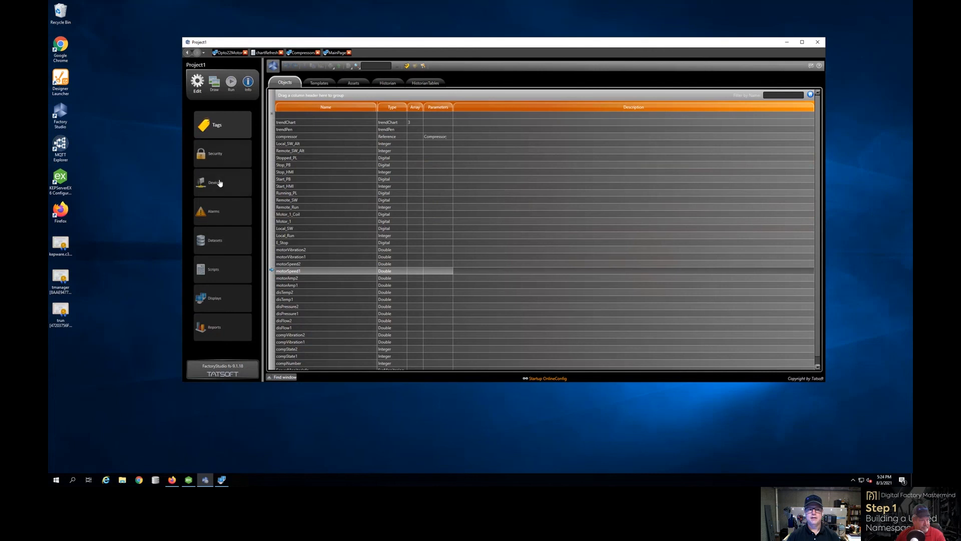
click(247, 171)
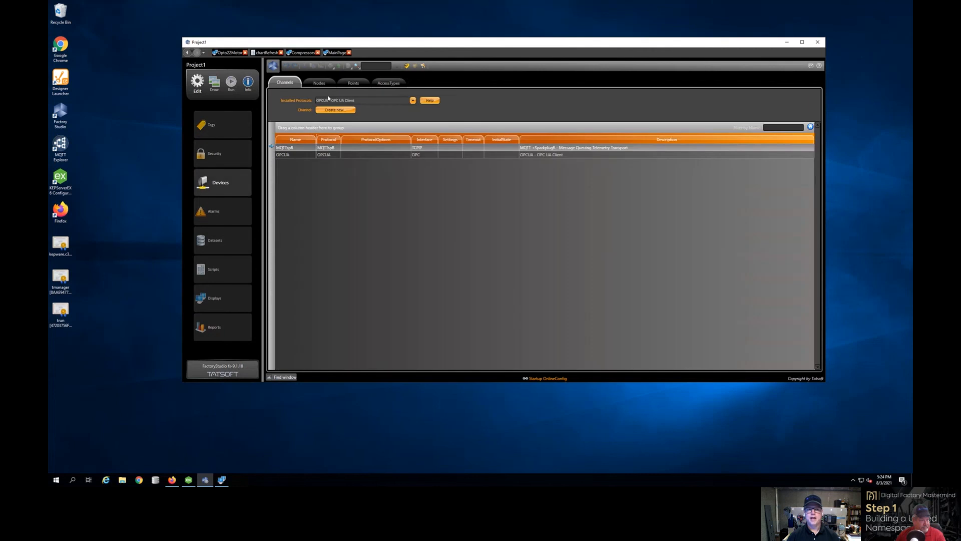
click(396, 102)
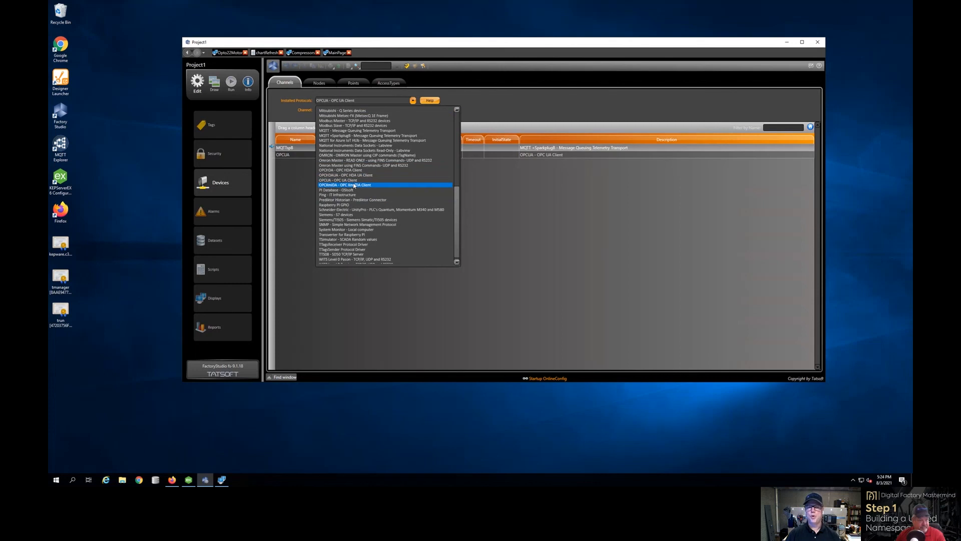
click(510, 99)
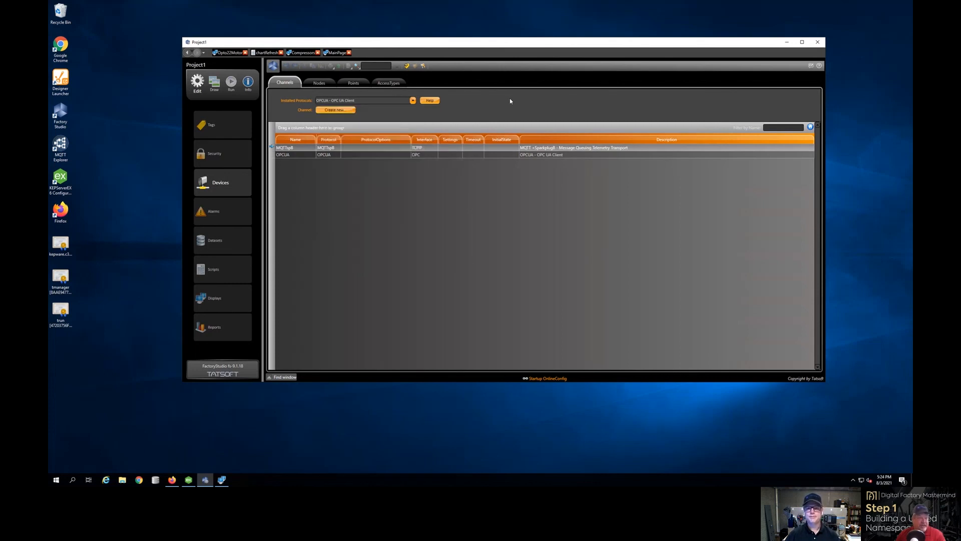